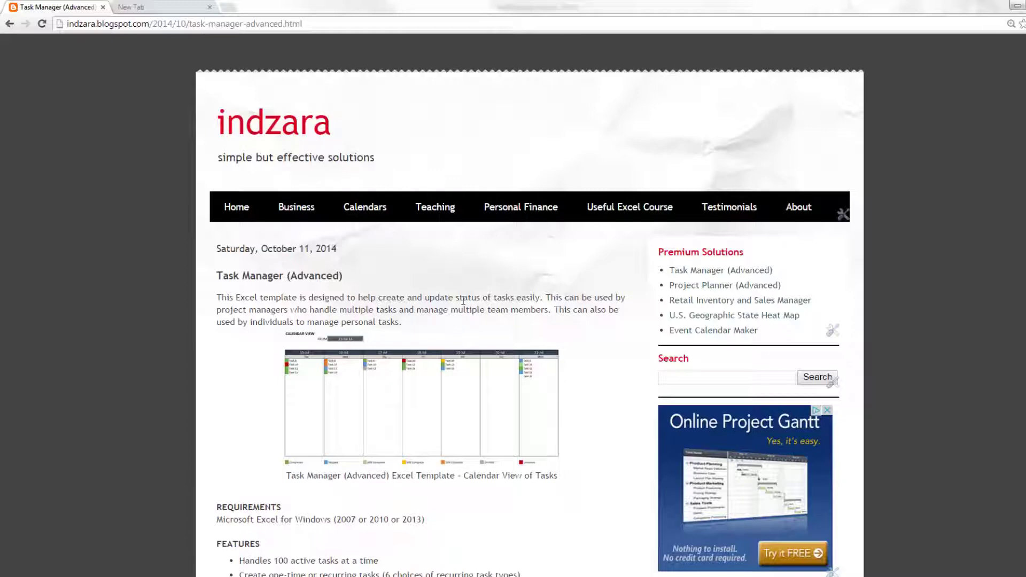
Preview the template's enlarged calendar screenshot, then bring the TaskManager_Sample workbook to the front.
scroll(463, 301, down, 1)
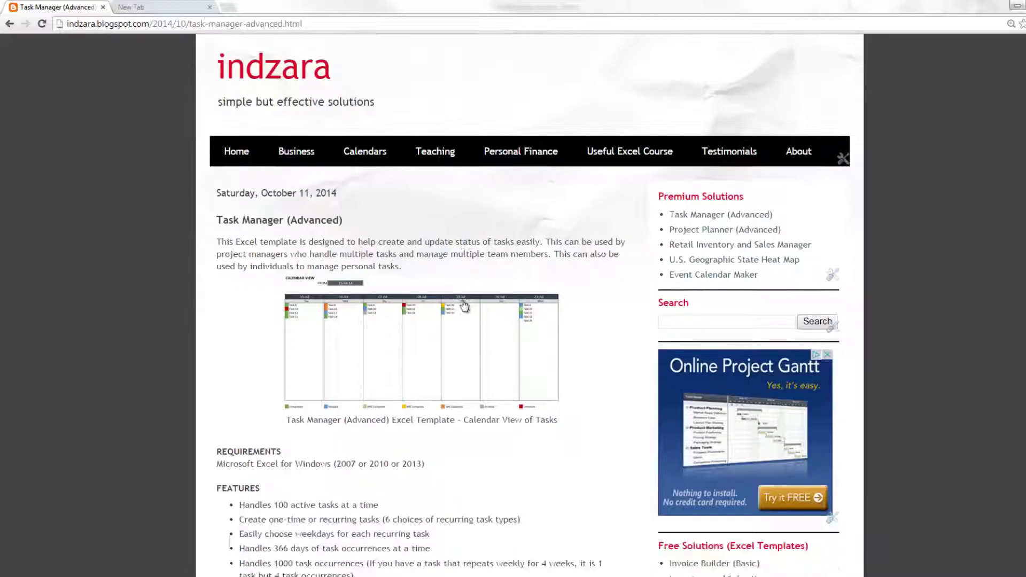
click(399, 388)
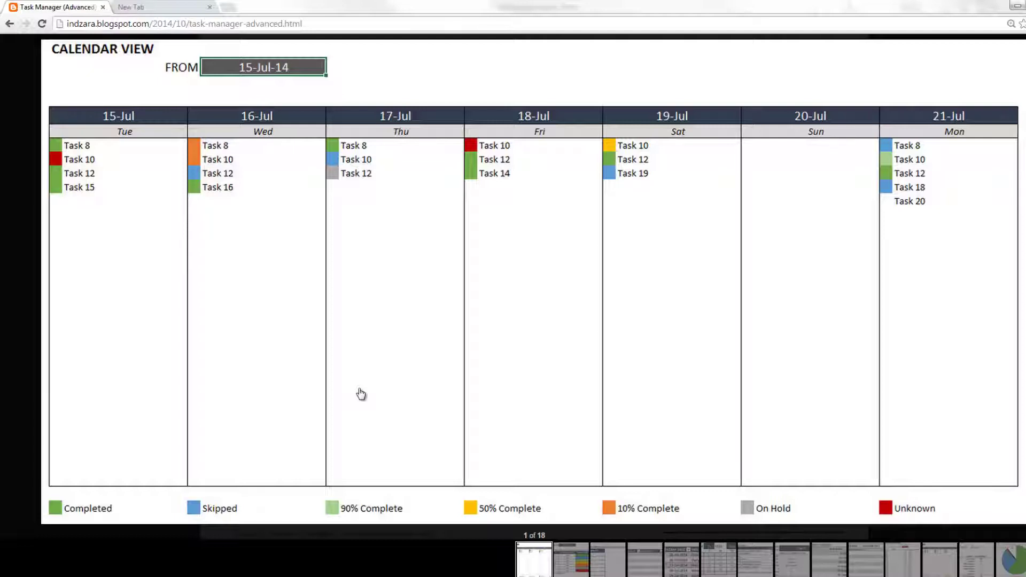
click(362, 394)
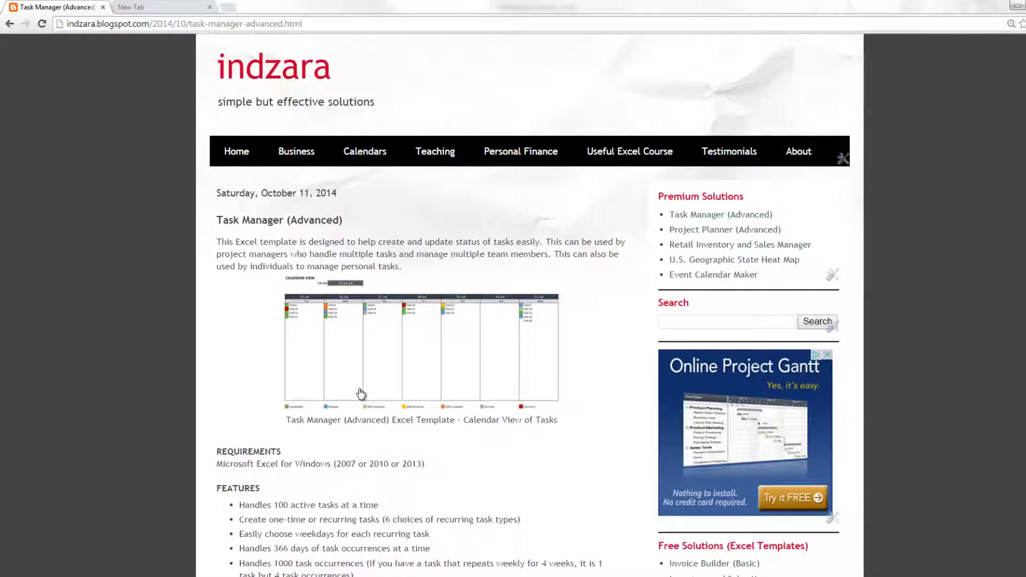
scroll(361, 394, down, 1)
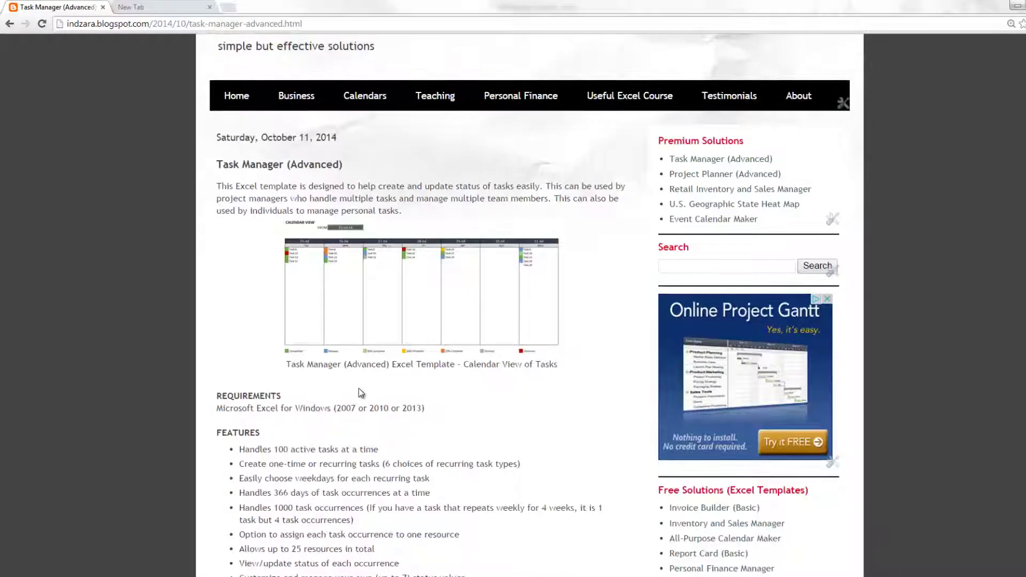
click(214, 576)
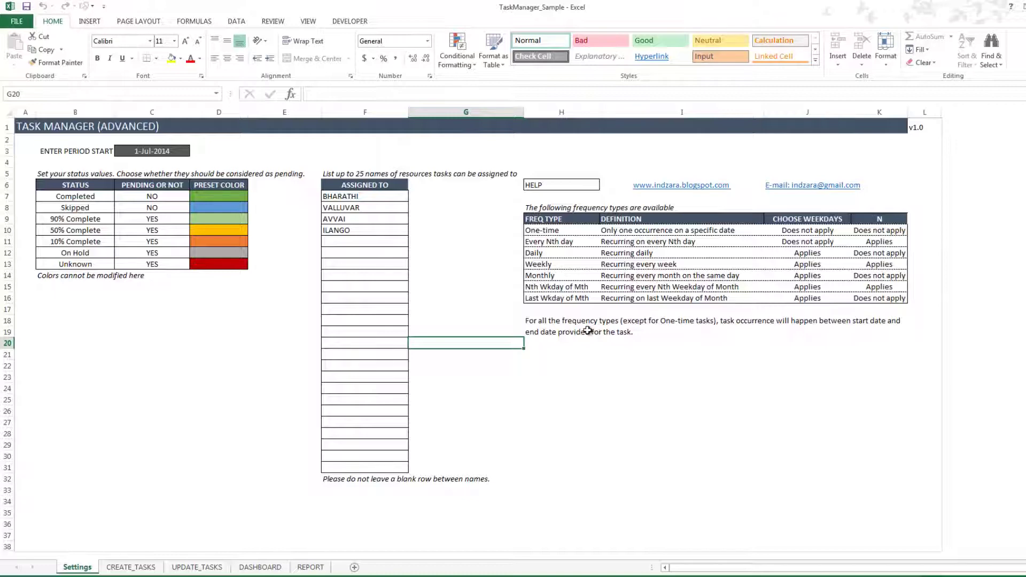
Go to the CREATE_TASKS sheet and look over its task table.
click(133, 567)
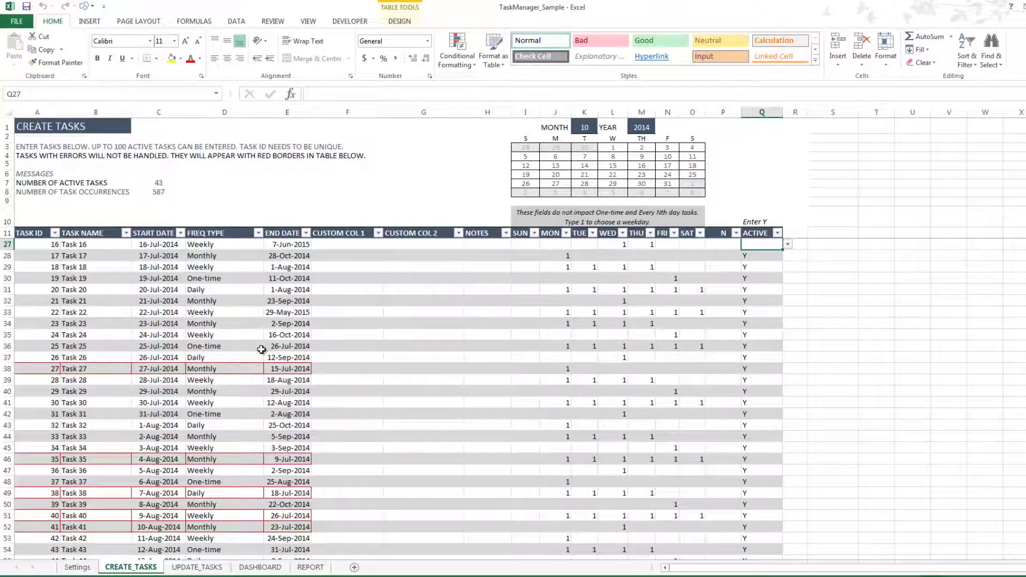
scroll(262, 349, down, 4)
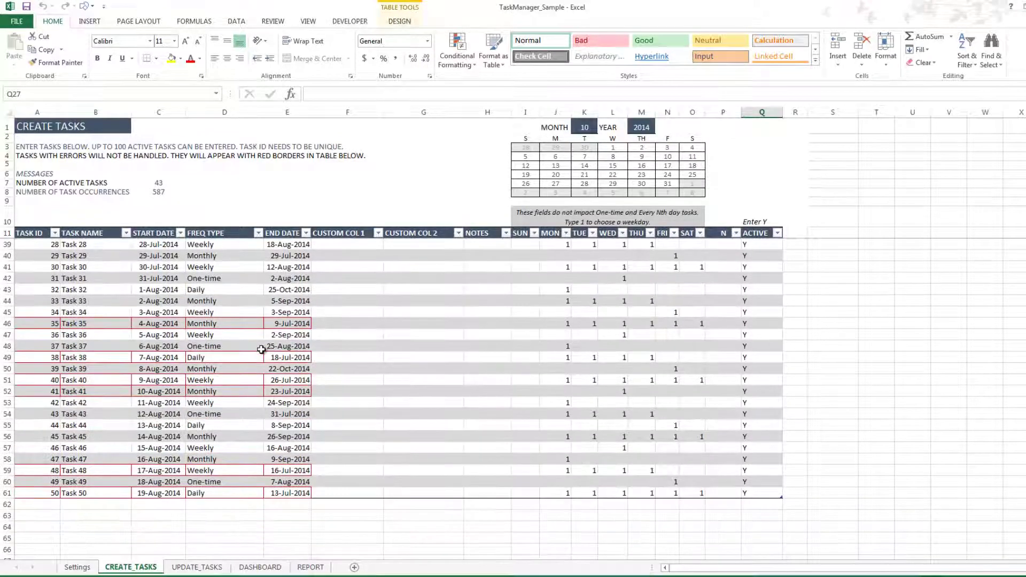
scroll(262, 350, up, 3)
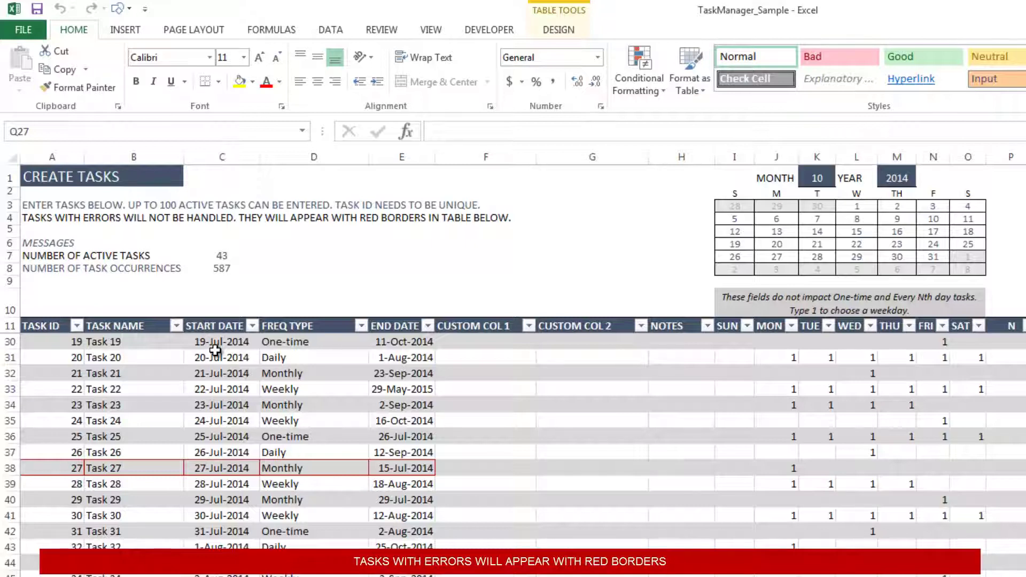
Inspect Task 19's FREQ TYPE choices, leaving it as One-time.
click(355, 343)
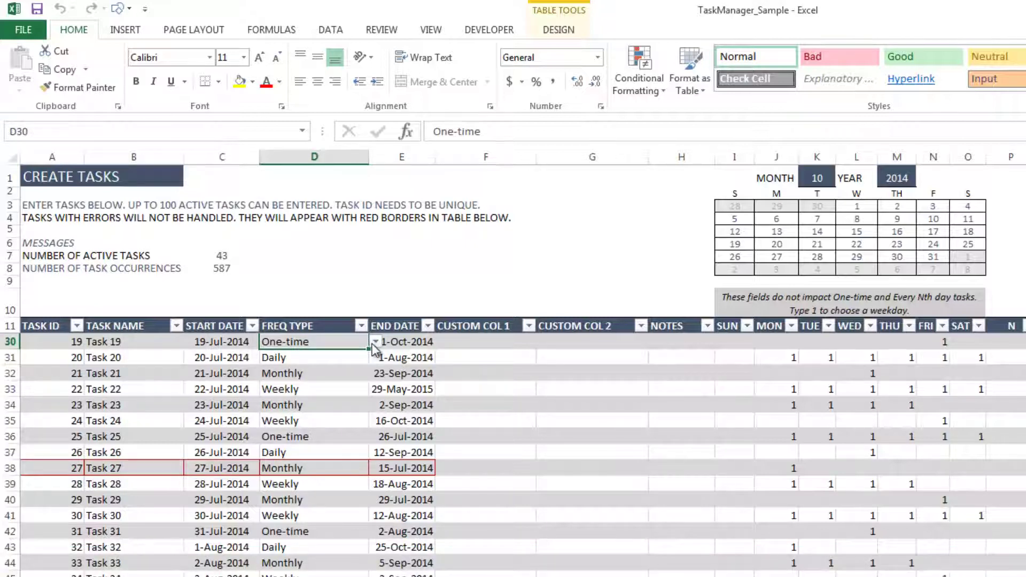
click(375, 343)
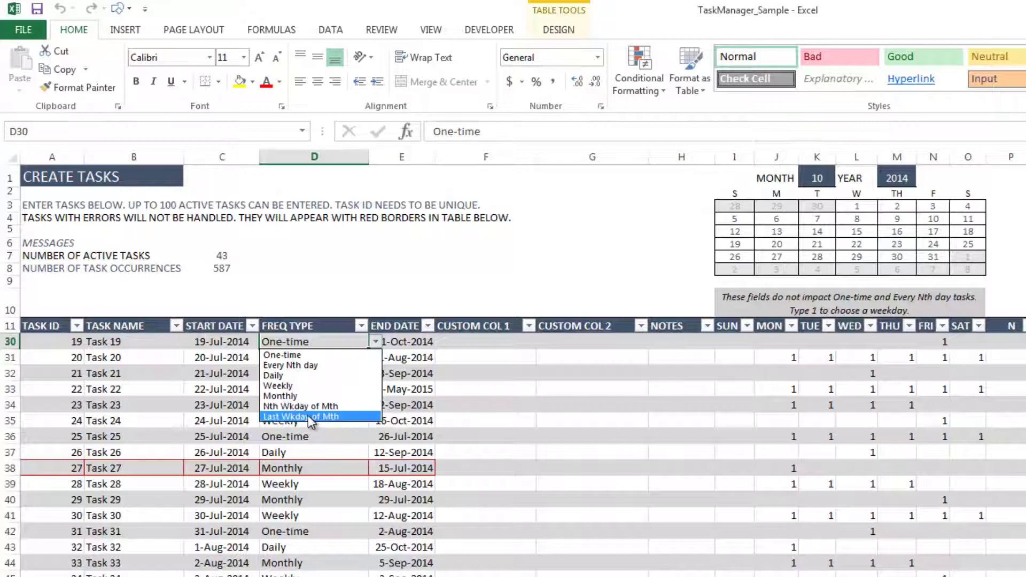
key(Home)
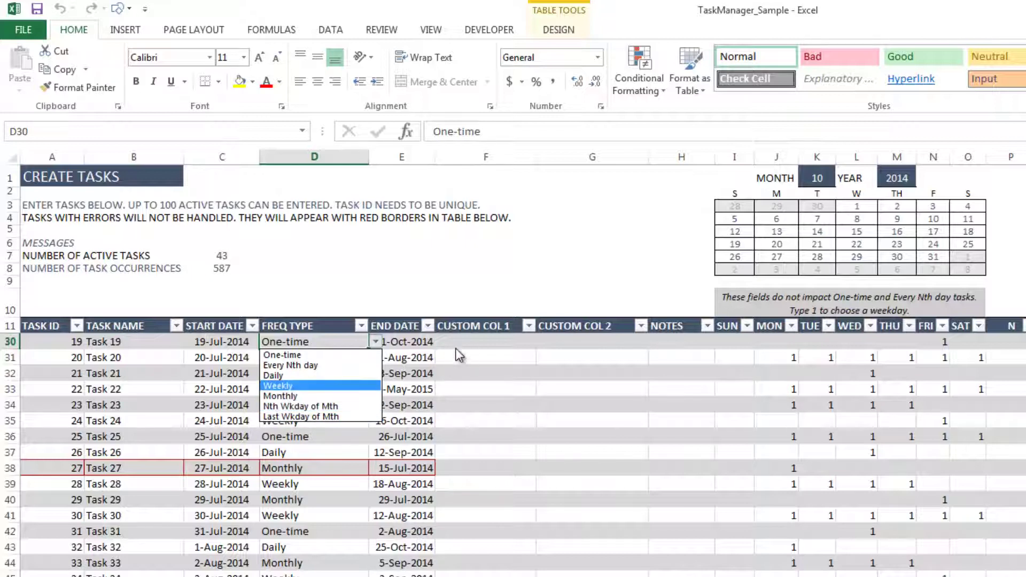
key(Escape)
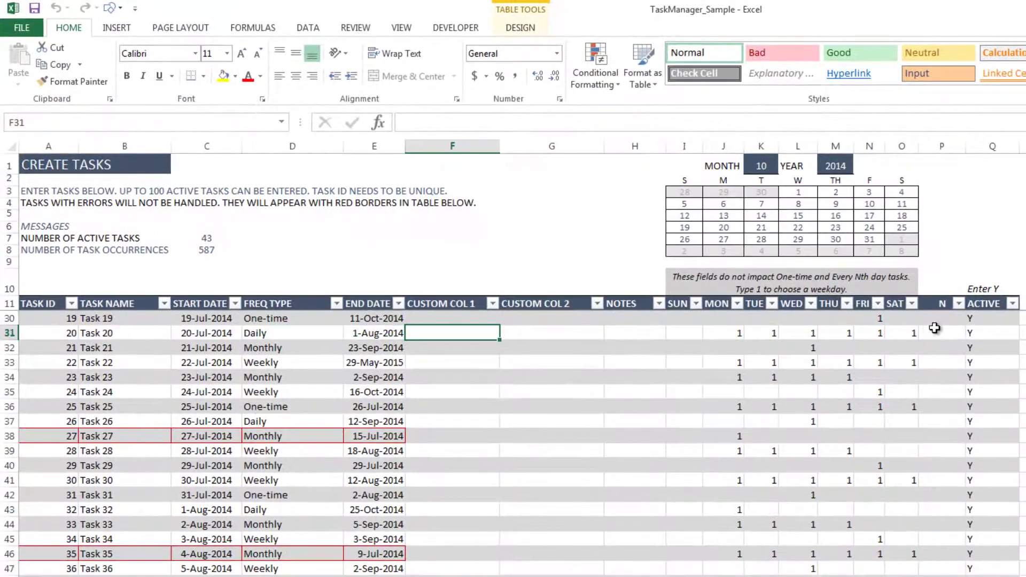
click(955, 325)
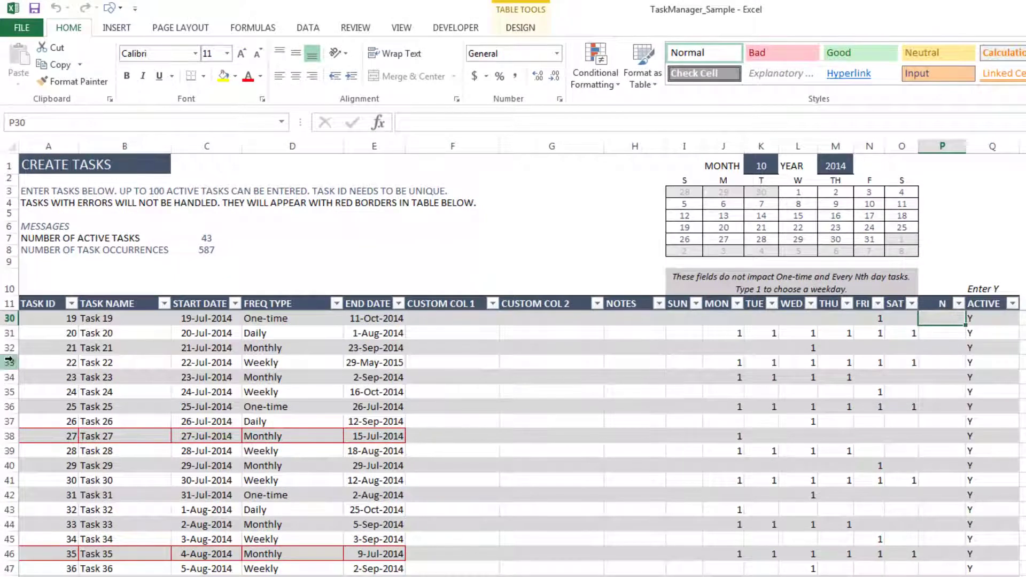
Clear Task 20's ACTIVE flag, dropping totals to 42 active tasks and 576 occurrences.
click(10, 362)
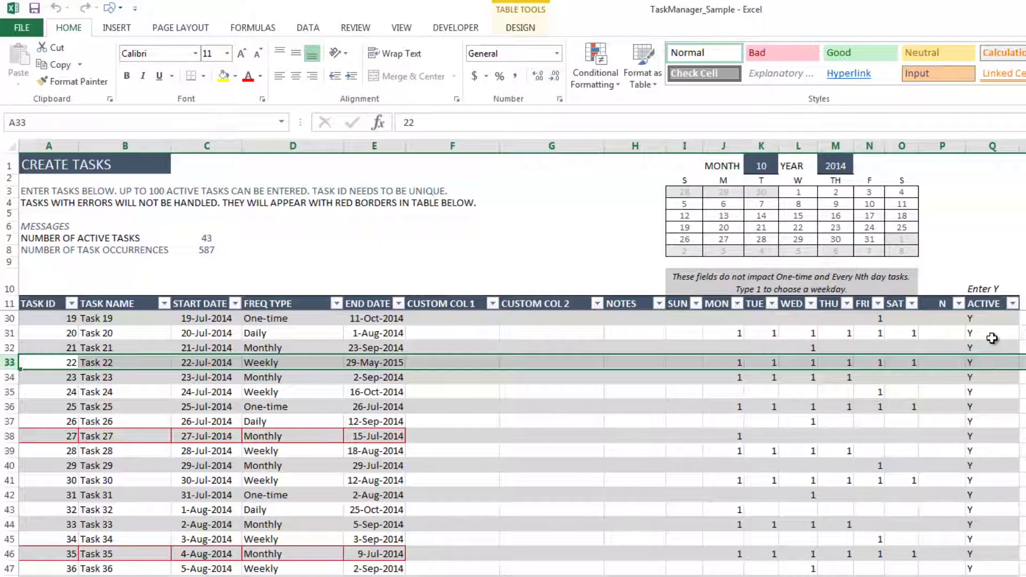
click(993, 337)
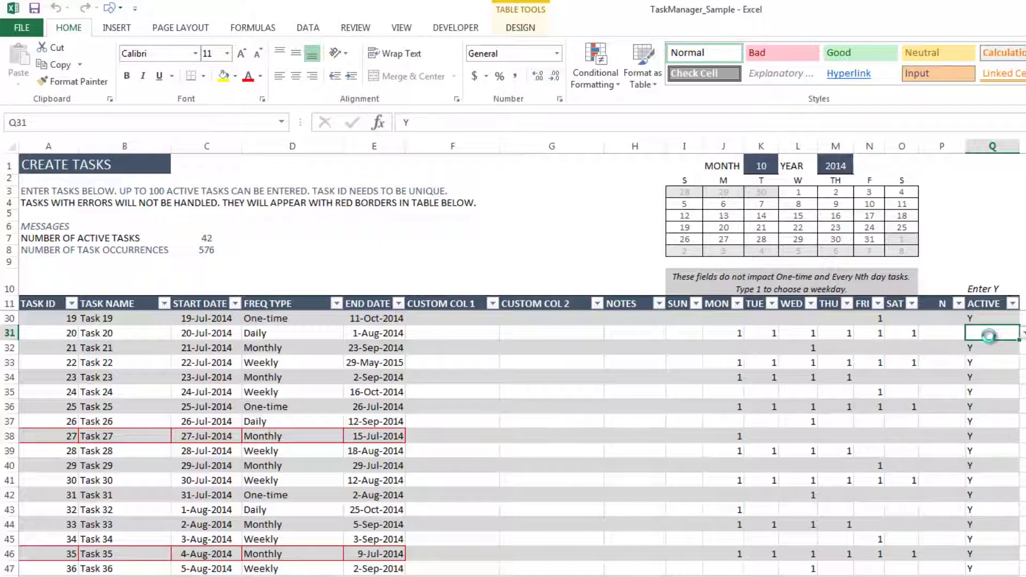
key(Delete)
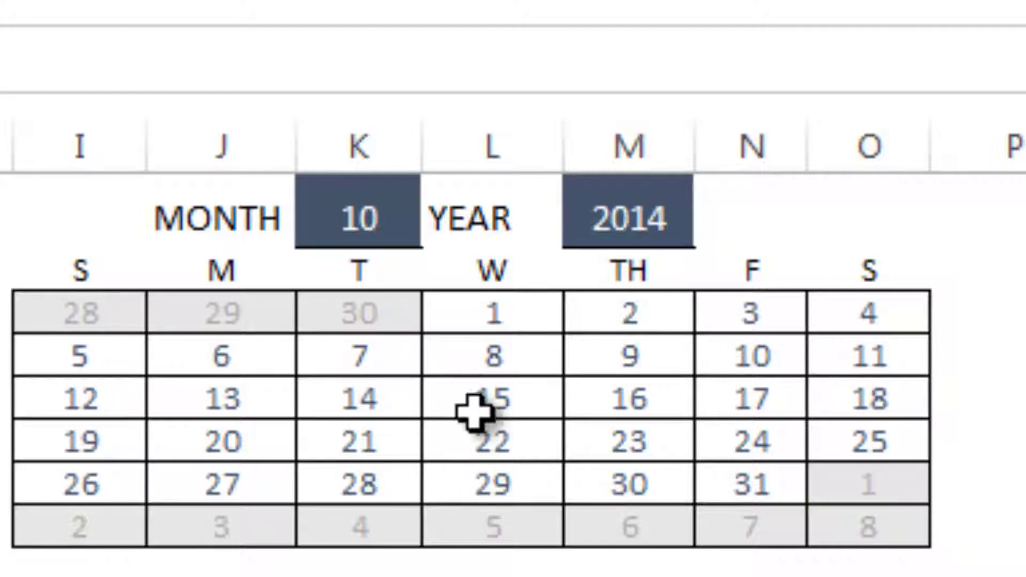
Enter 11 in the MONTH cell K2 so the calendar shows November 2014.
click(354, 213)
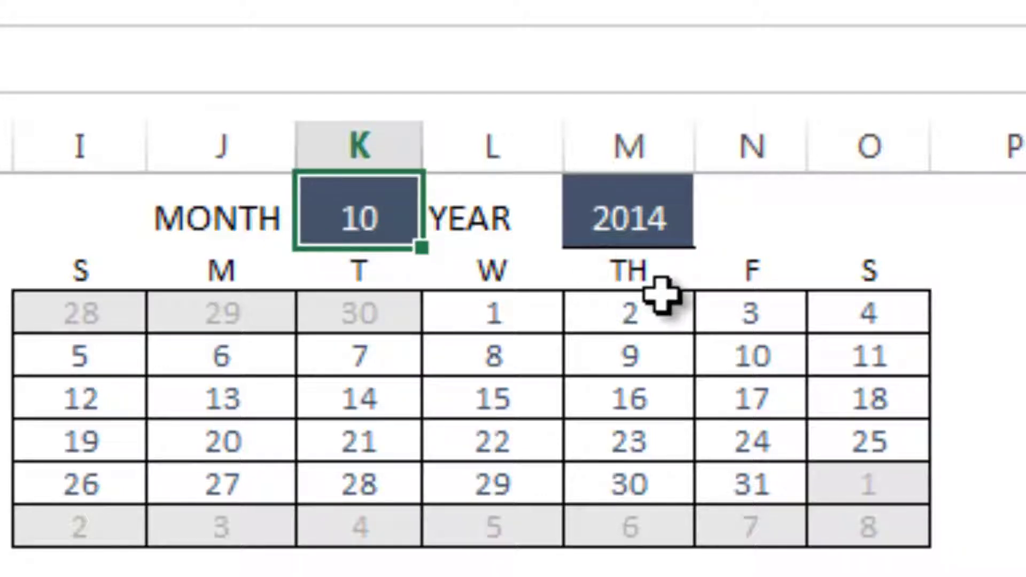
text(11)
key(Return)
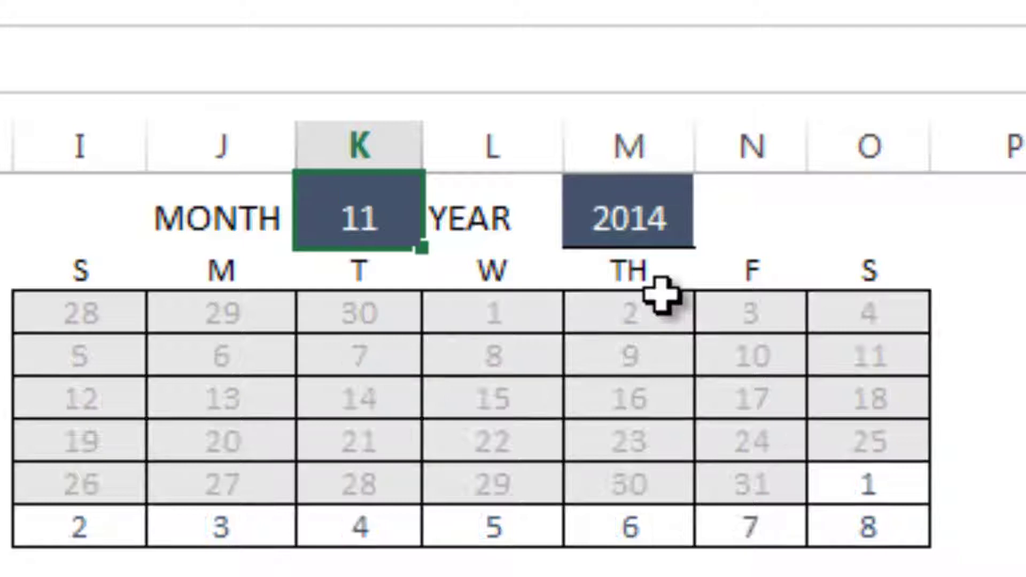
key(Return)
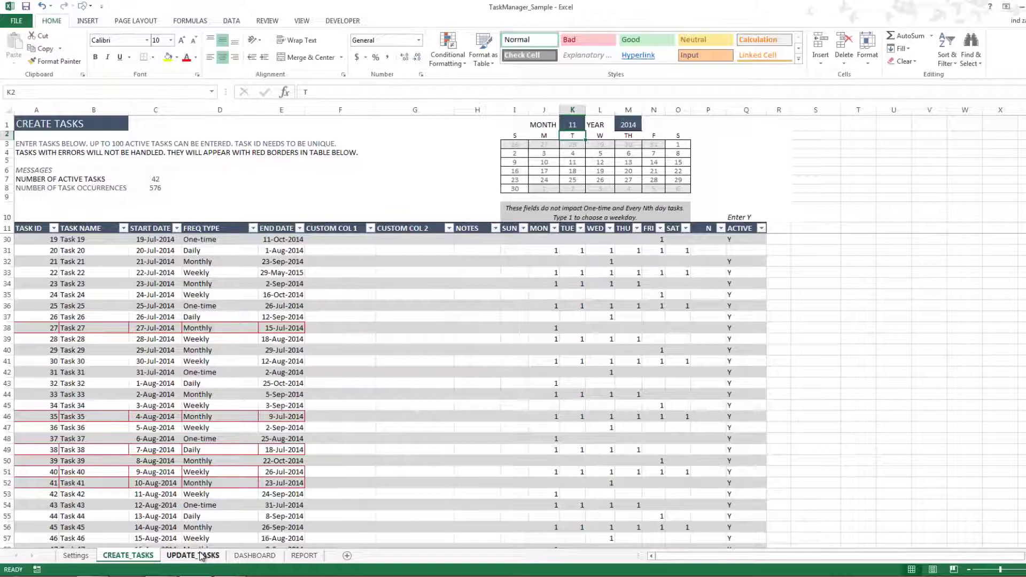
On UPDATE_TASKS, add a new row for task ID 49.
click(194, 555)
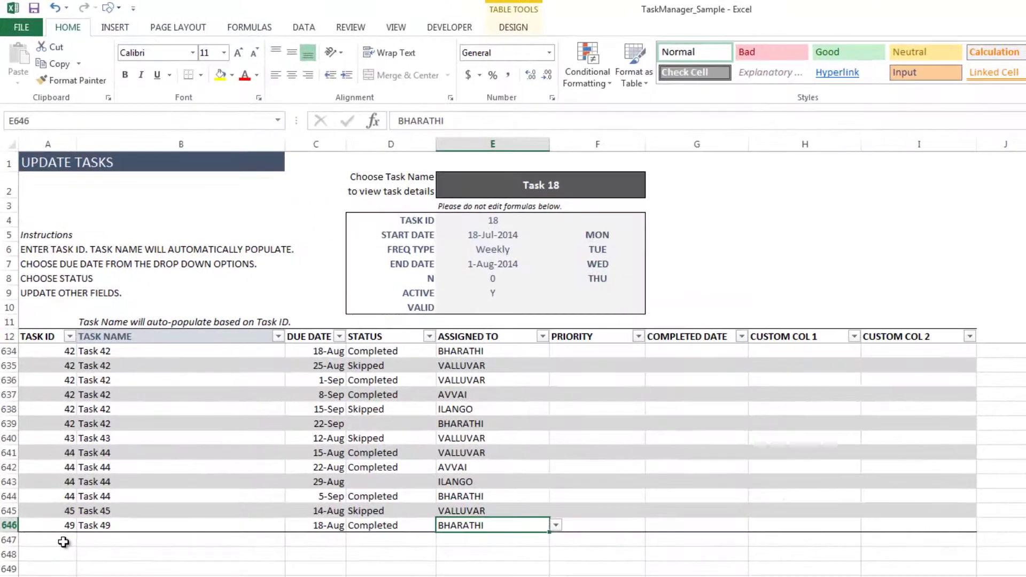
click(49, 414)
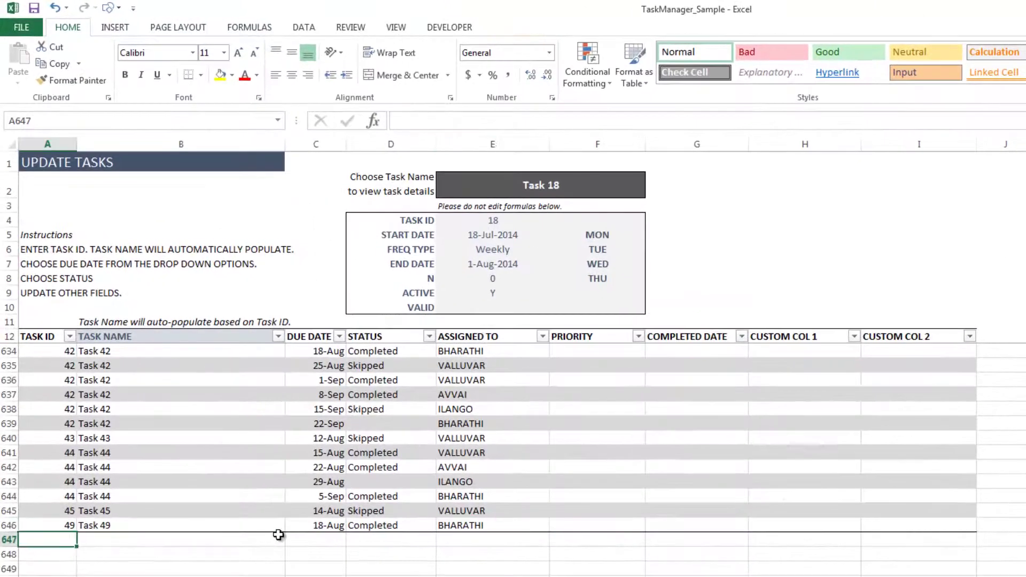
text(49)
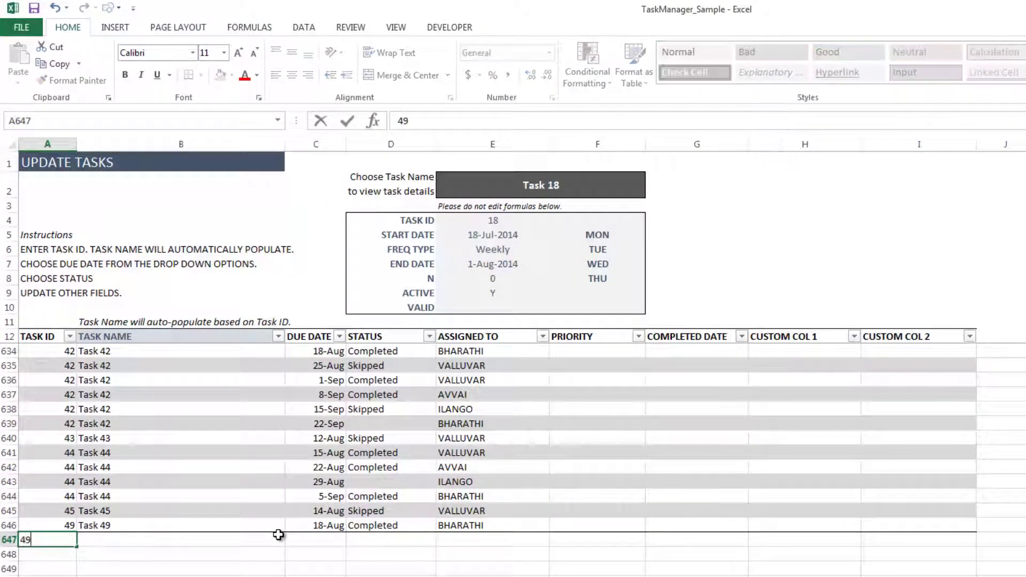
key(Tab)
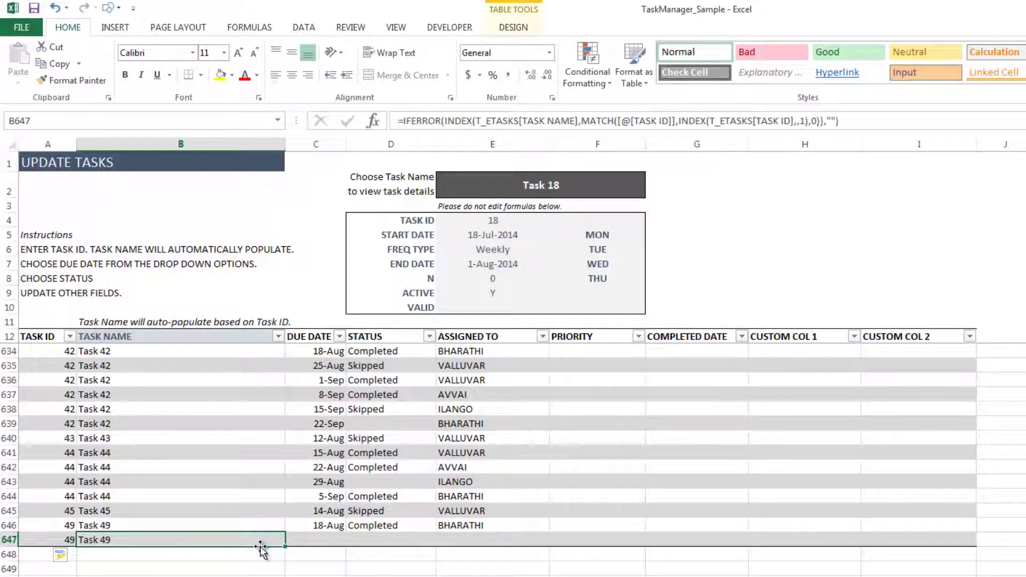
Give the Task 49 row due date 18-Aug-2014 and status Skipped.
click(319, 541)
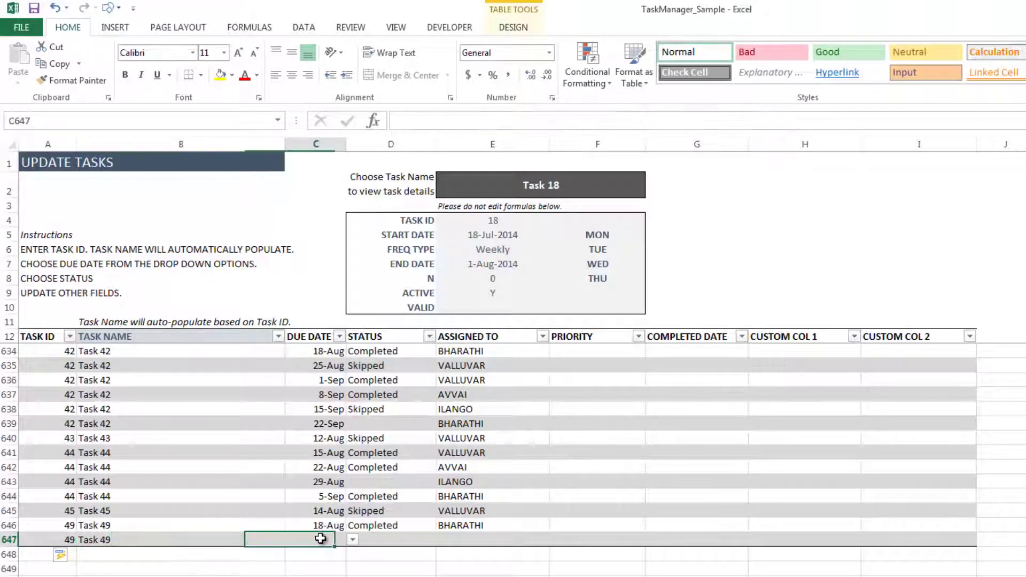
click(352, 542)
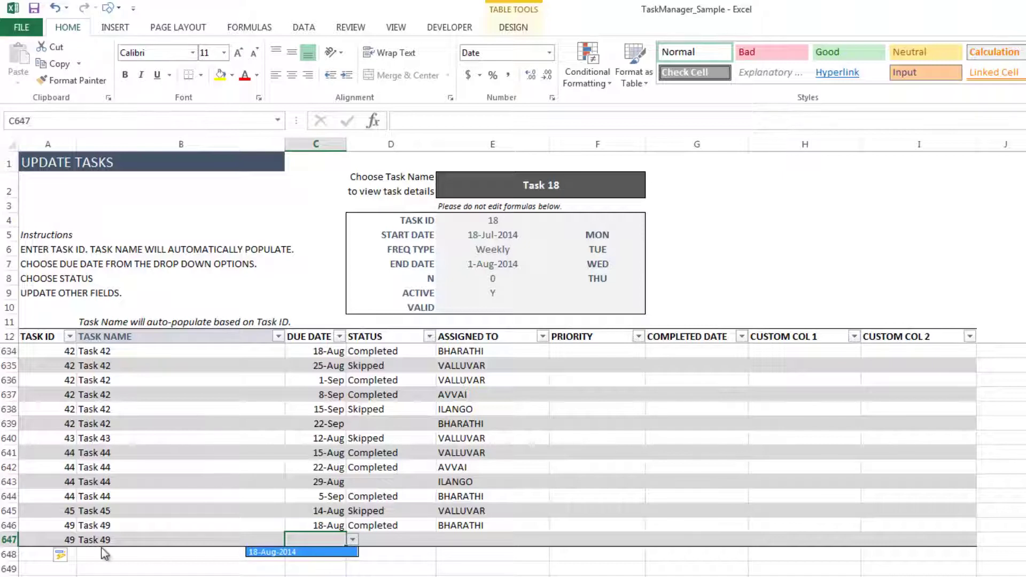
click(332, 556)
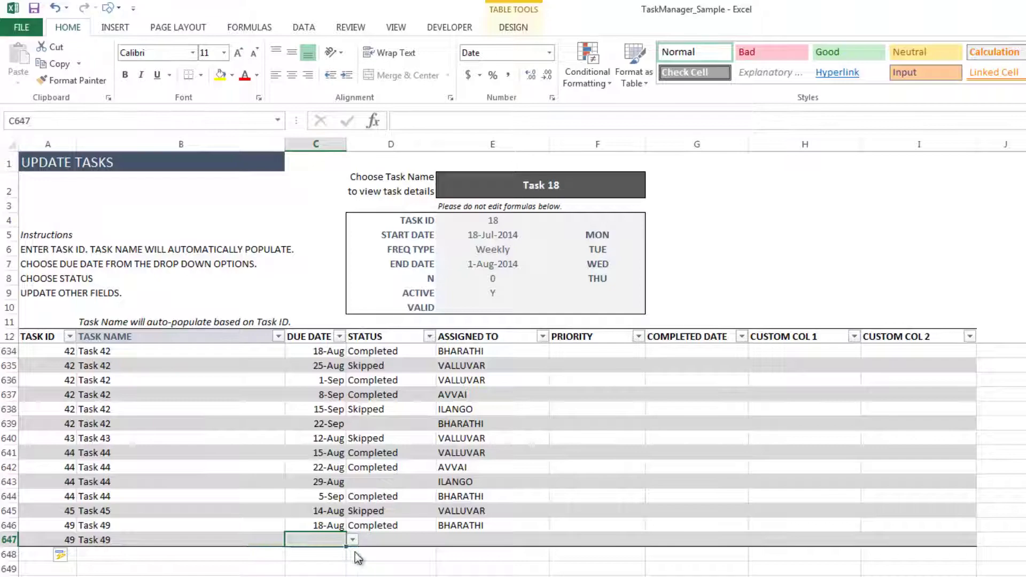
click(409, 539)
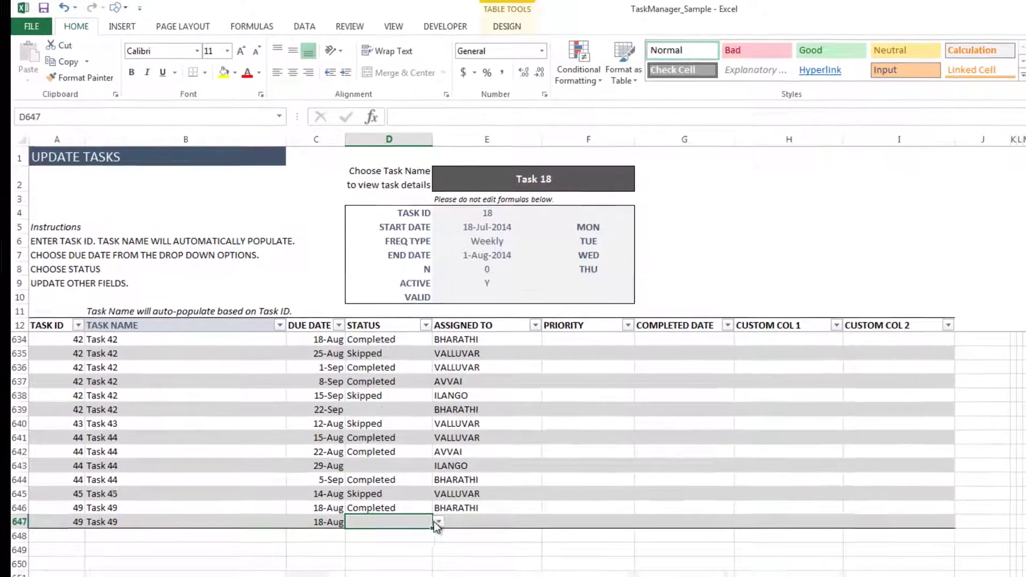
click(437, 524)
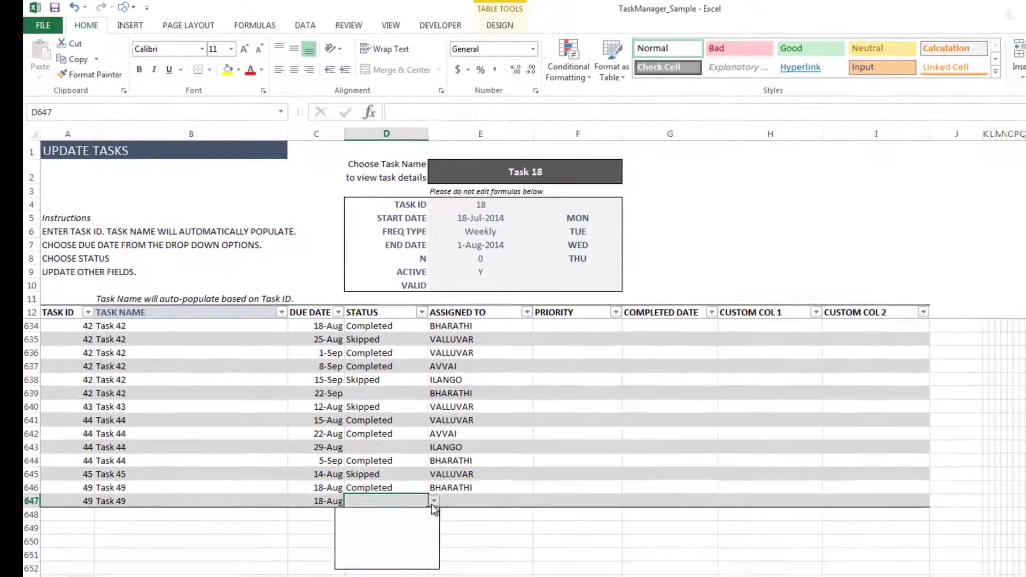
click(433, 544)
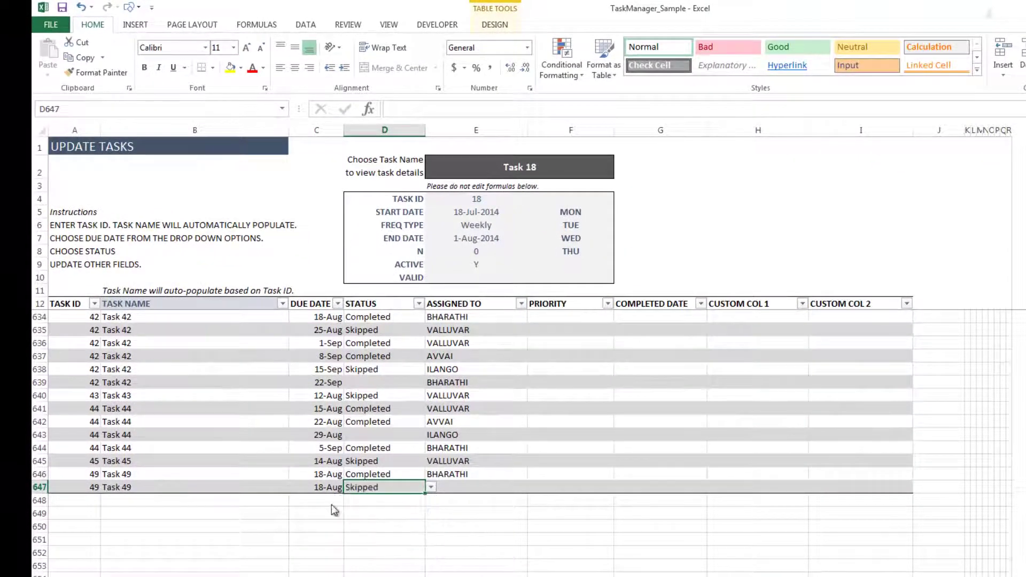
click(468, 491)
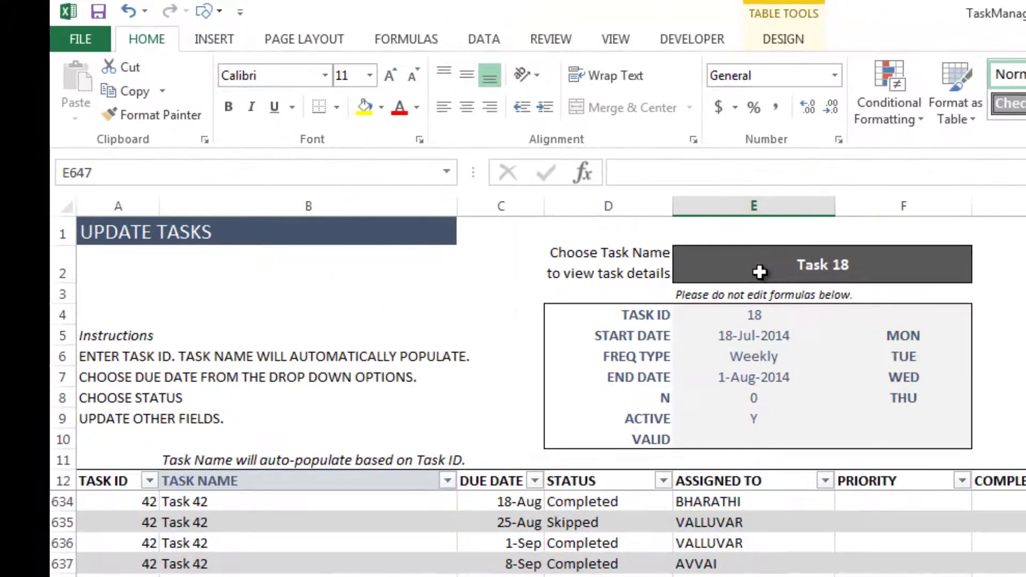
click(583, 209)
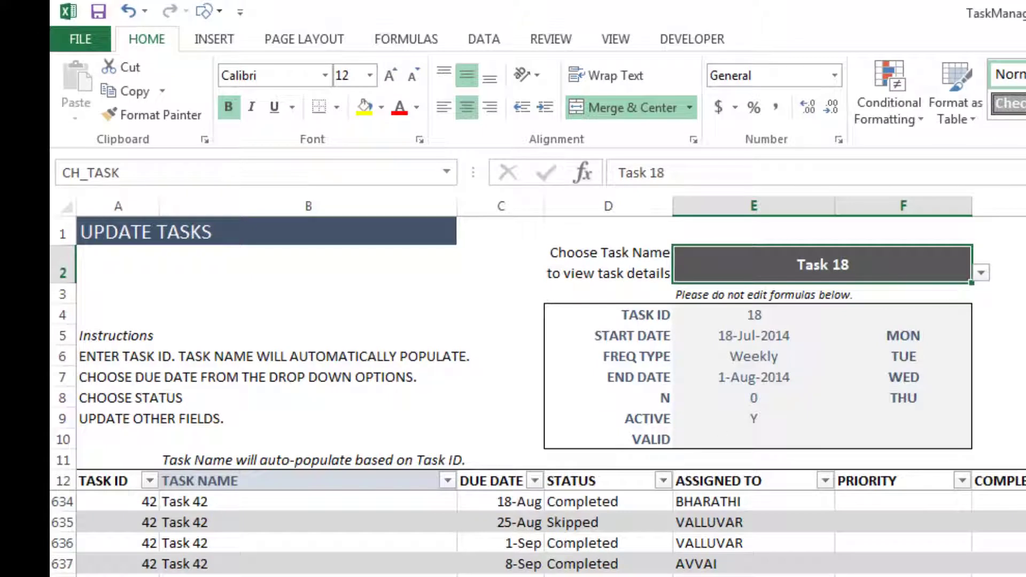
Pick Task 19 in the task chooser to show its One-time, 19-Jul-2014 to 11-Oct-2014 details.
click(982, 273)
click(874, 304)
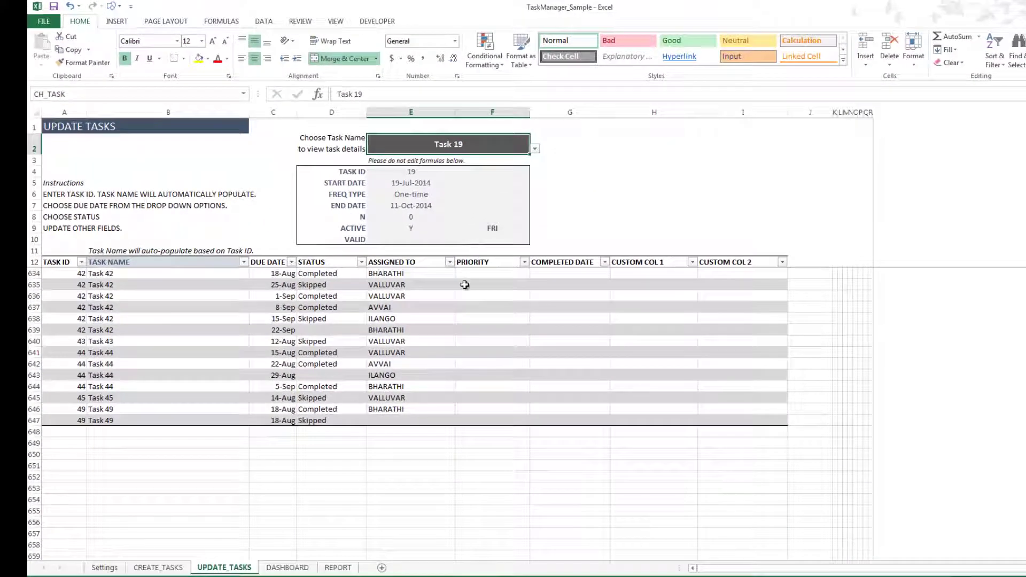
Review the DASHBOARD's pending occurrences list and the week calendar starting 1-Oct-14.
click(301, 570)
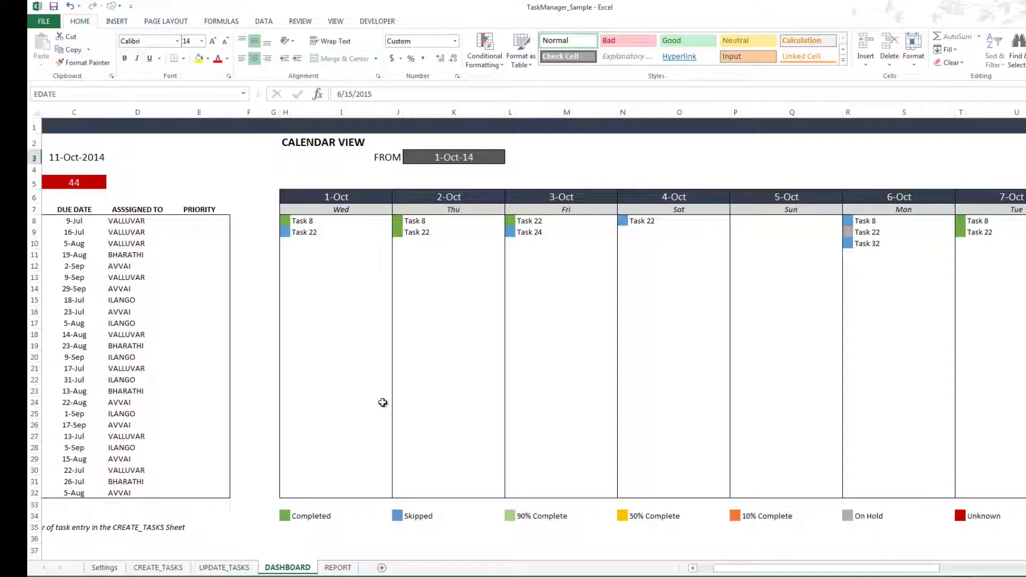
click(707, 570)
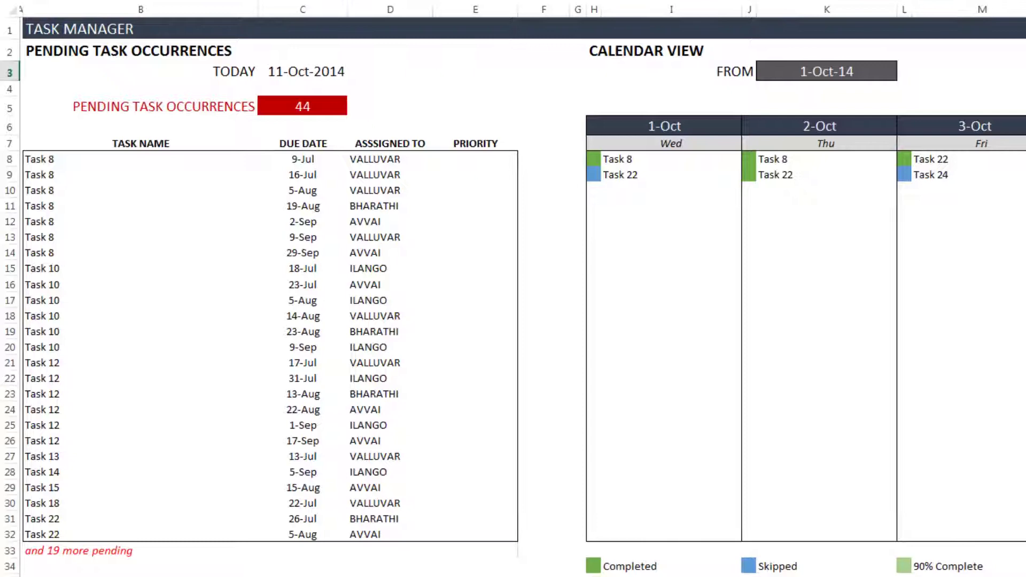
scroll(514, 289, right, 5)
scroll(513, 289, right, 1)
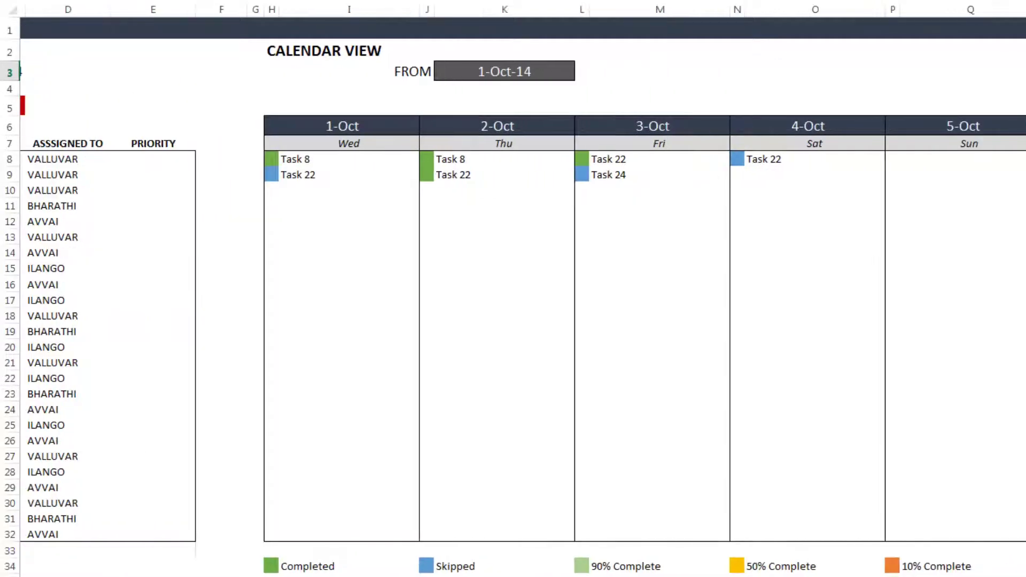
scroll(513, 288, right, 3)
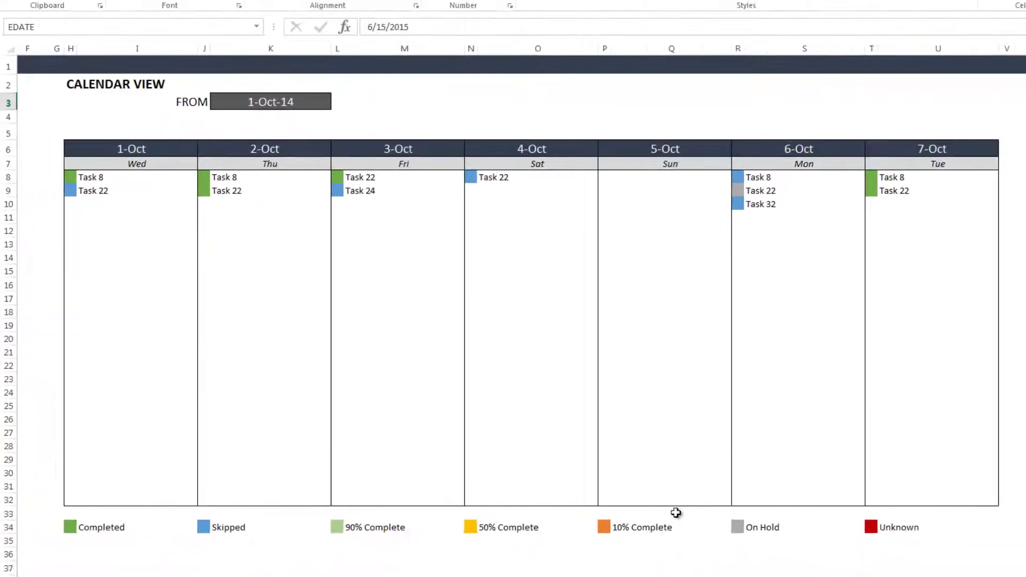
click(224, 101)
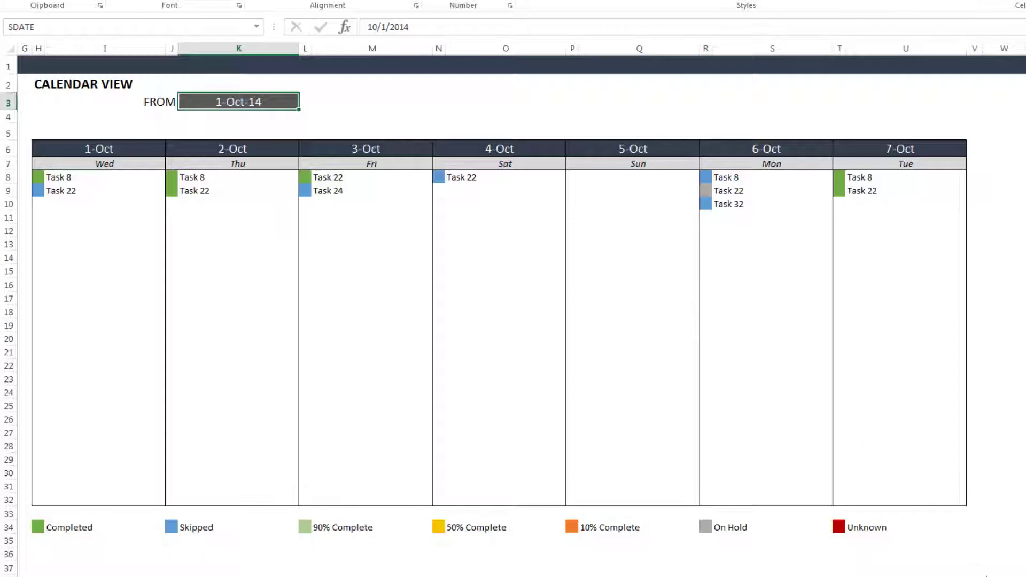
Bring the dashboard summary for 1-Oct-14 to 15-Jun-15 into view, with status totals and charts.
scroll(521, 310, right, 5)
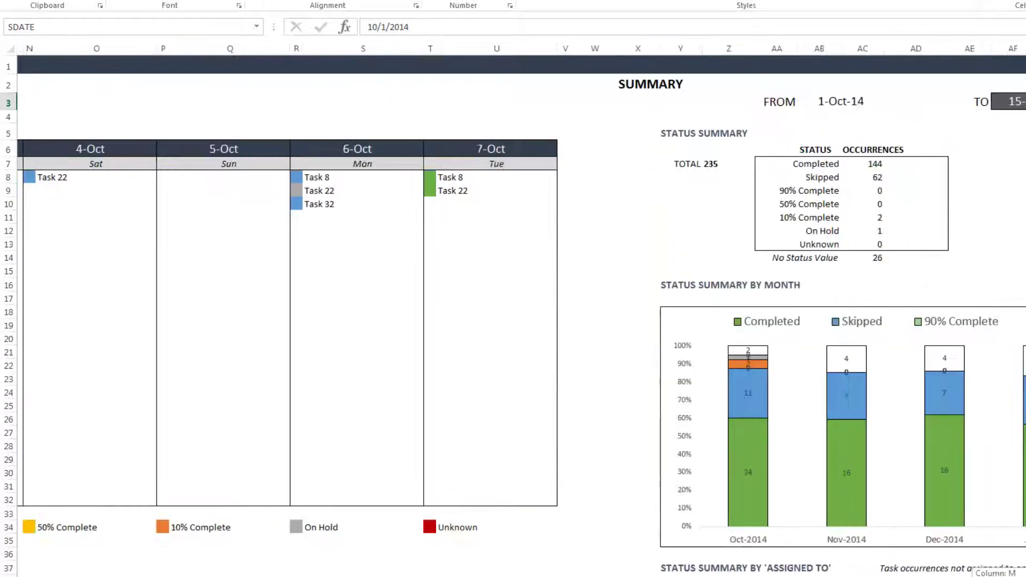
scroll(522, 310, right, 4)
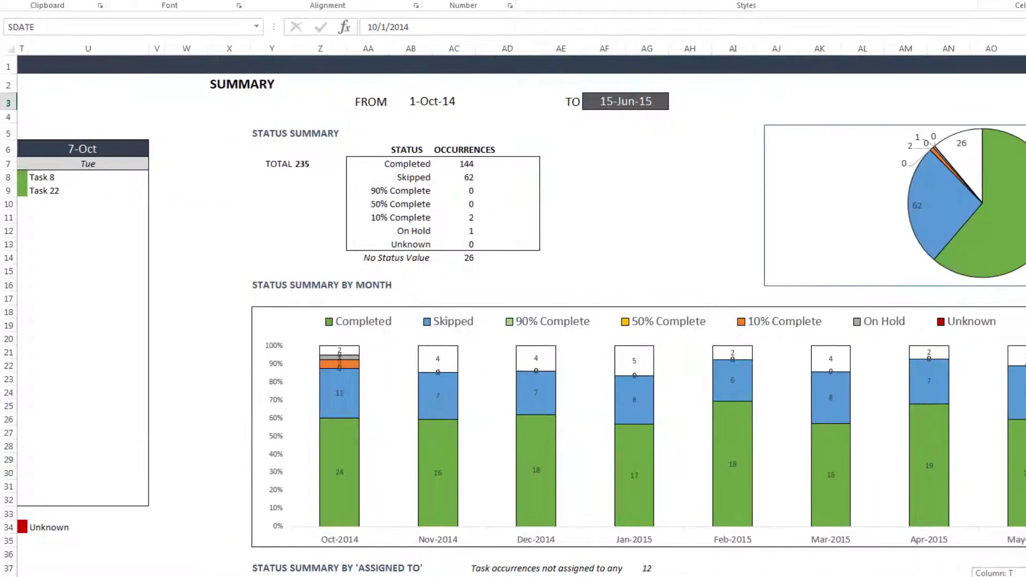
scroll(521, 310, right, 1)
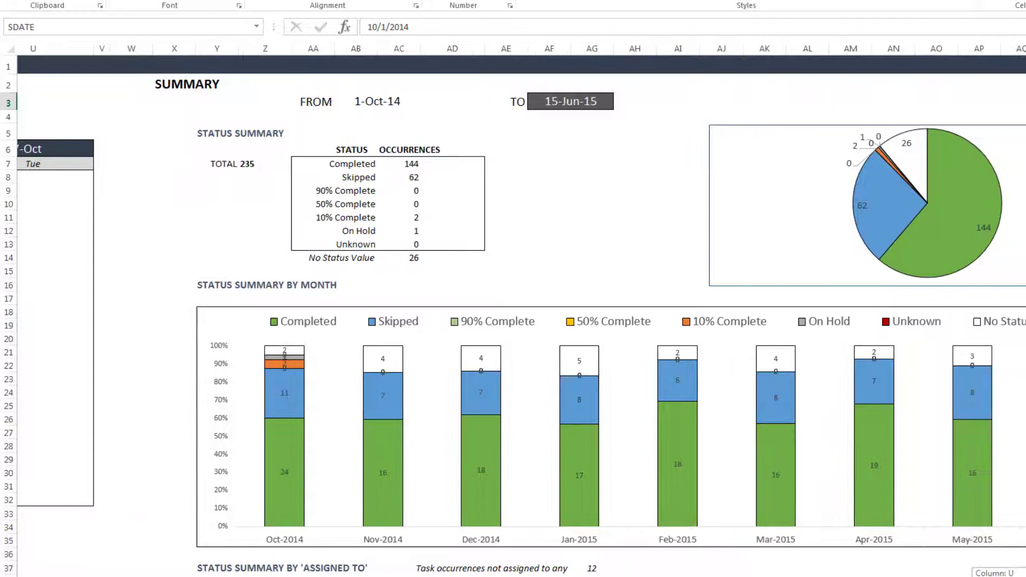
scroll(706, 299, left, 1)
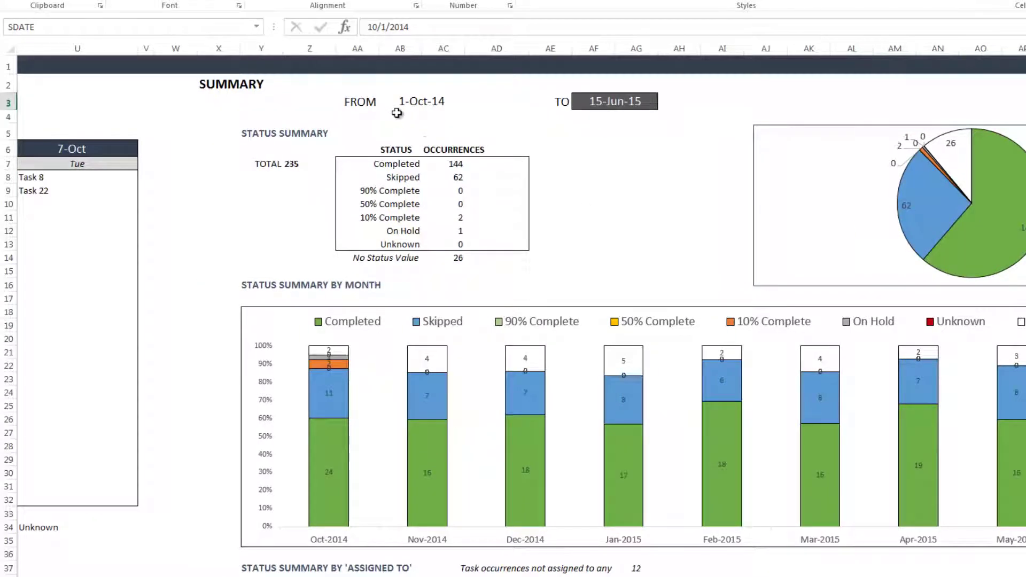
scroll(523, 106, right, 3)
click(475, 106)
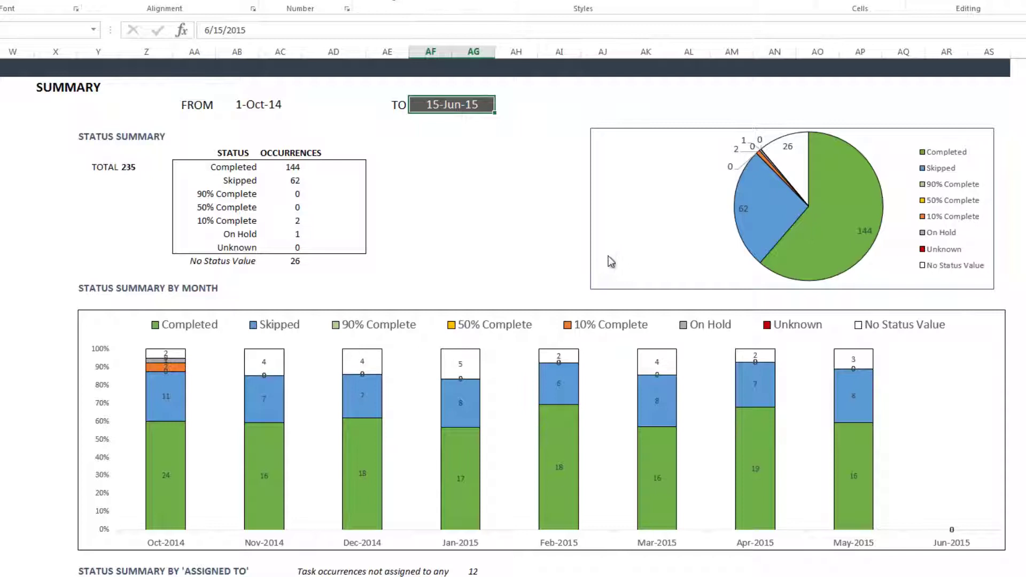
scroll(611, 261, down, 2)
scroll(608, 255, down, 1)
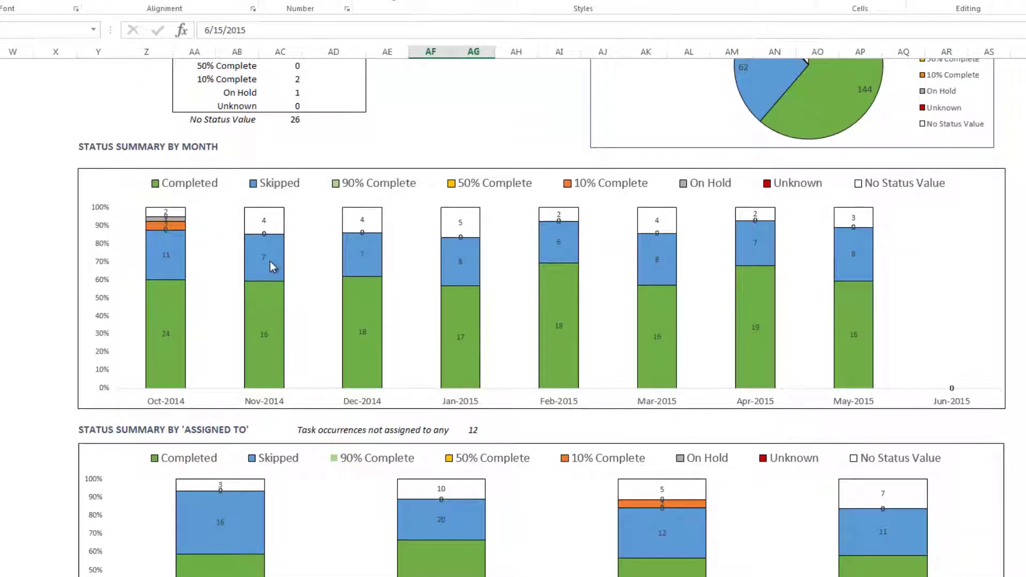
mouse_move(277, 274)
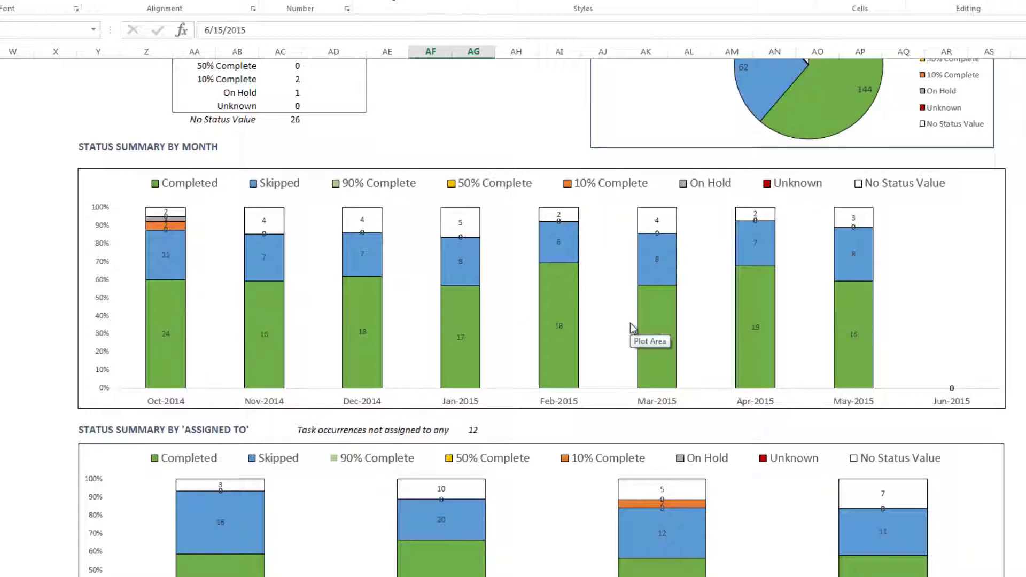
scroll(630, 323, down, 4)
scroll(631, 325, down, 2)
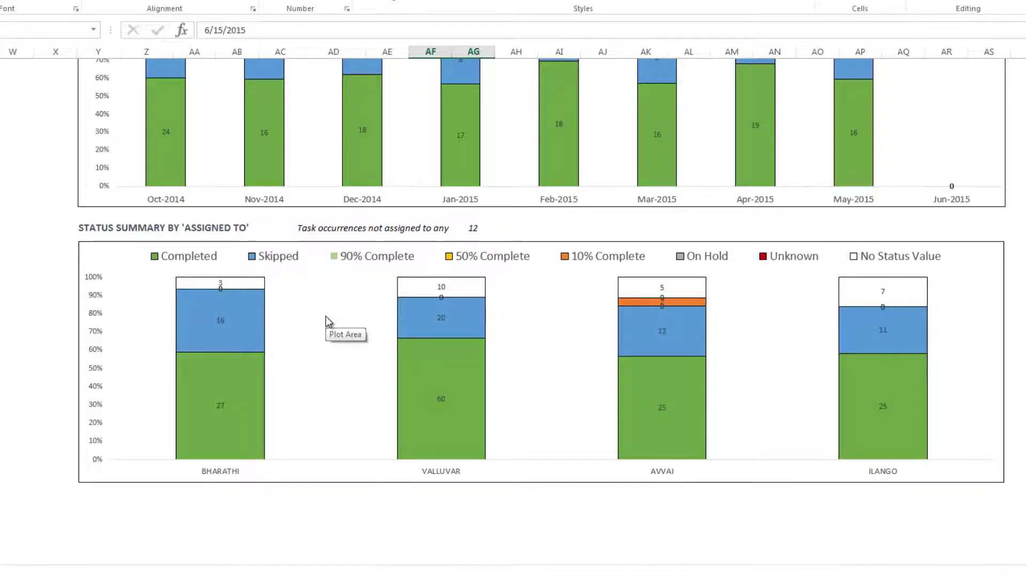
scroll(325, 316, up, 10)
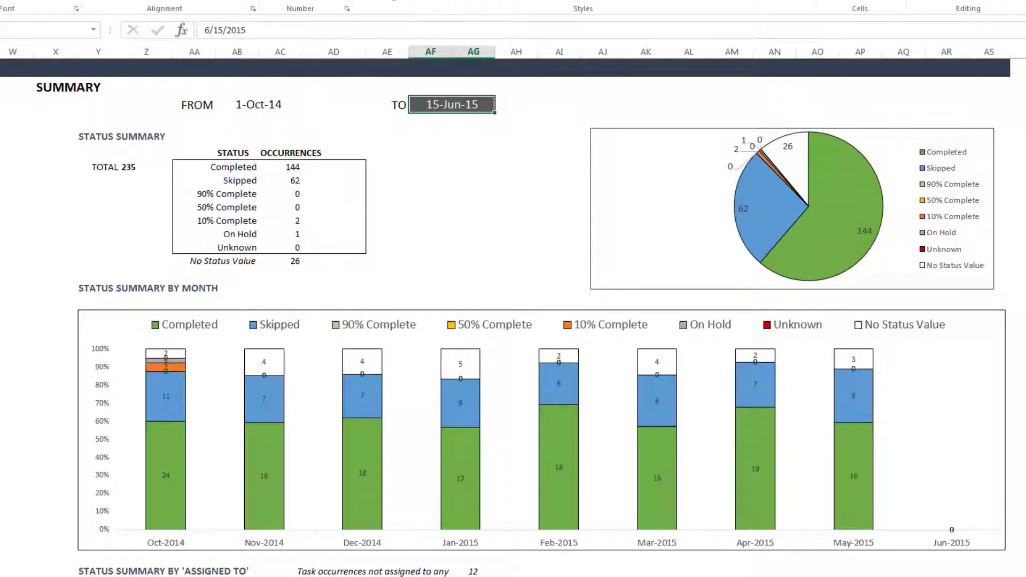
scroll(742, 573, left, 6)
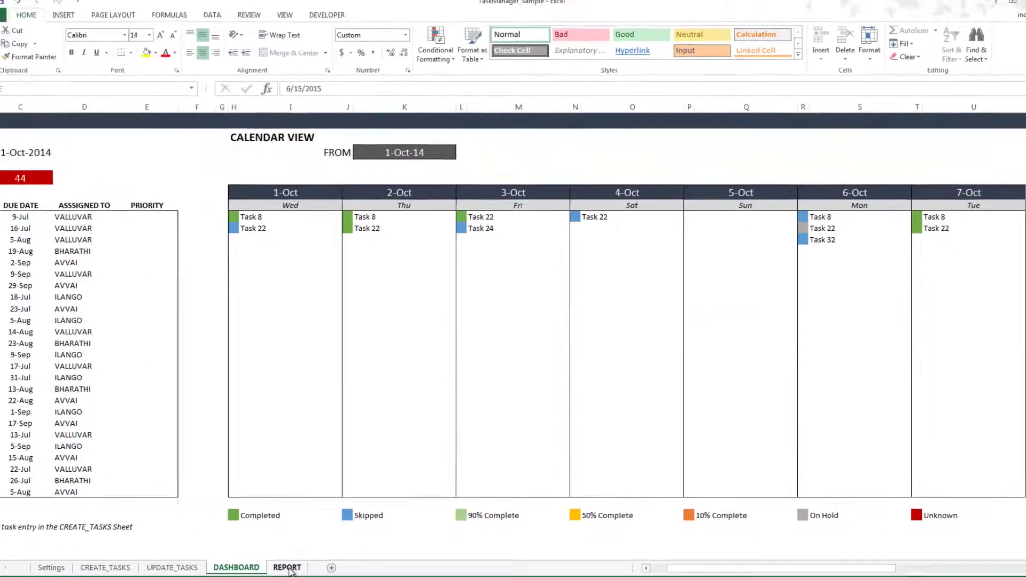
Filter the REPORT sheet's Task Occurrence Report to PENDING = TRUE only.
click(319, 561)
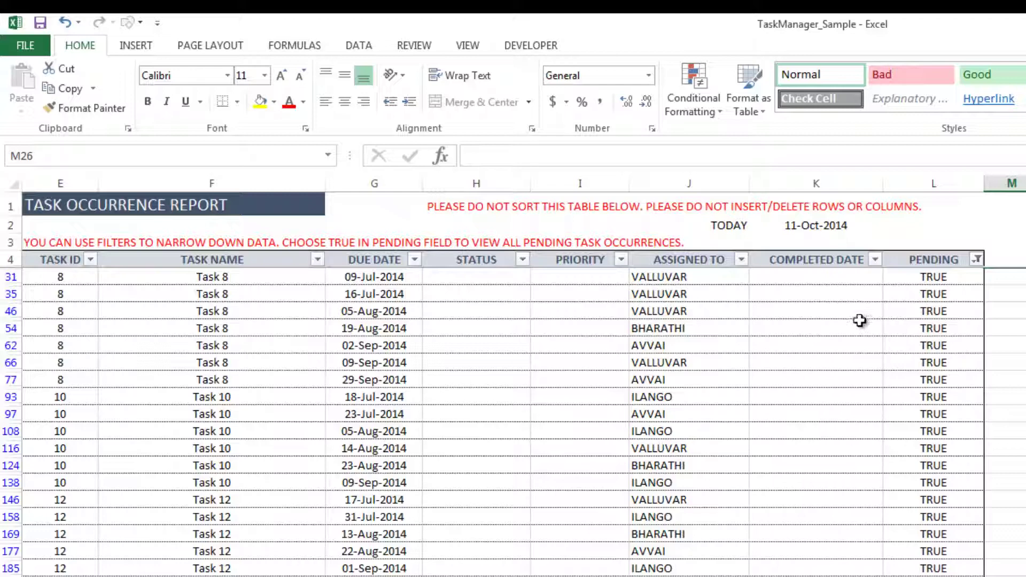
click(976, 261)
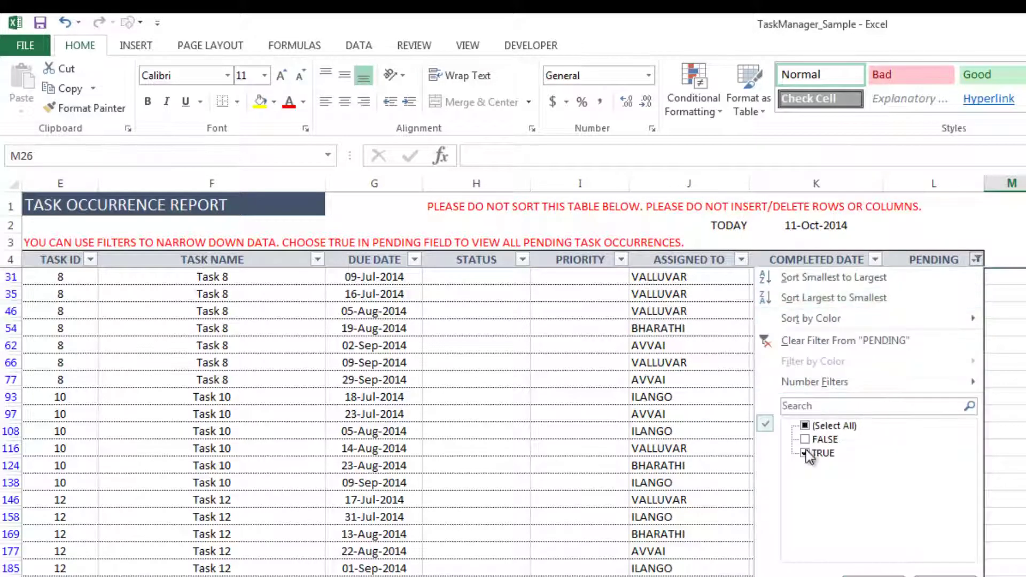
click(874, 575)
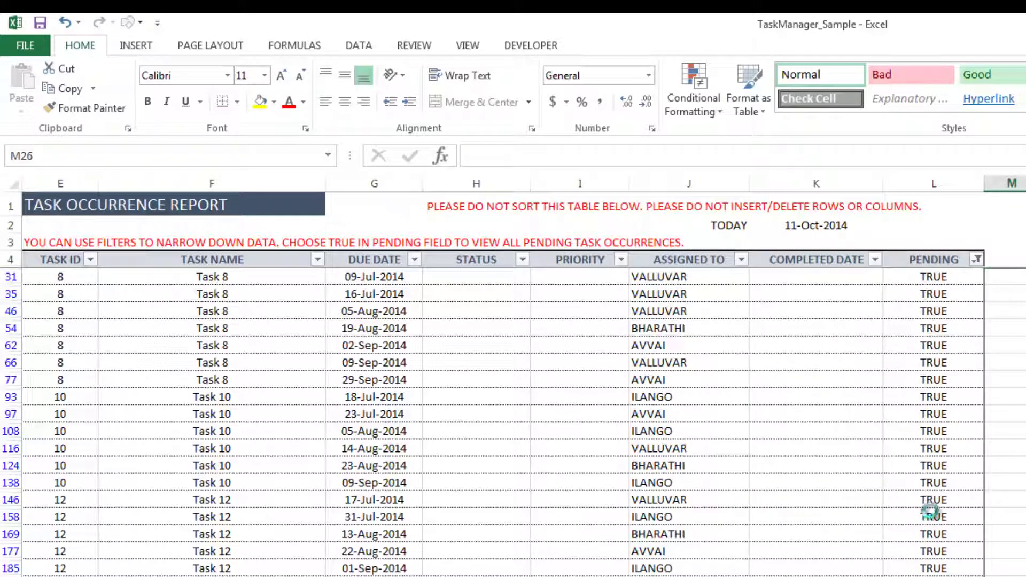
click(414, 260)
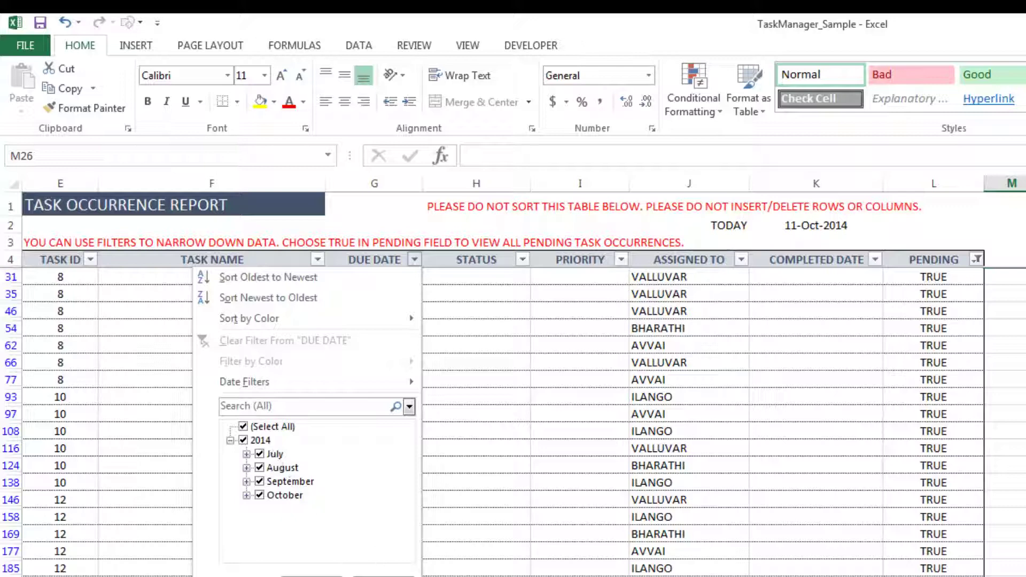
key(Escape)
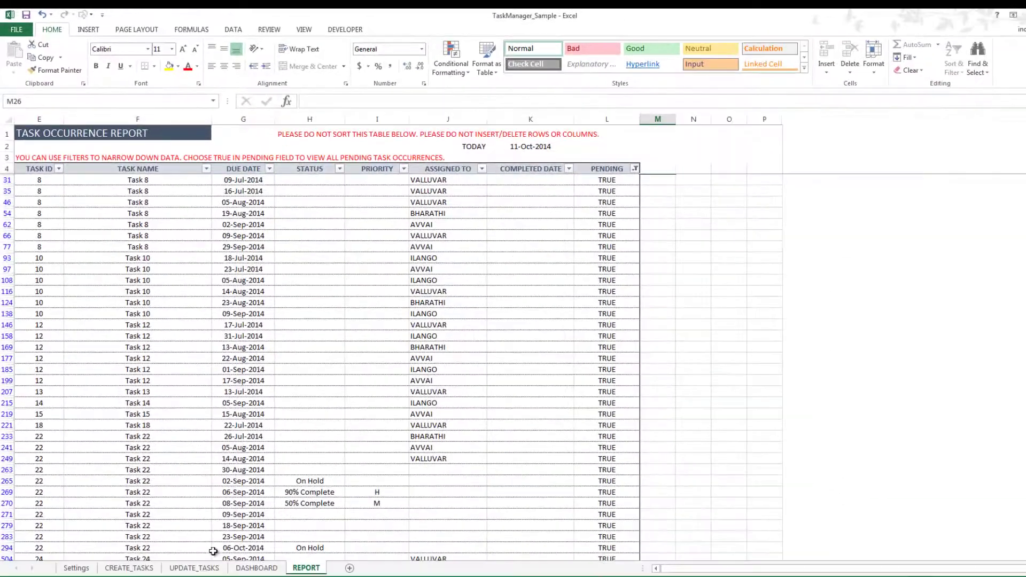
click(194, 568)
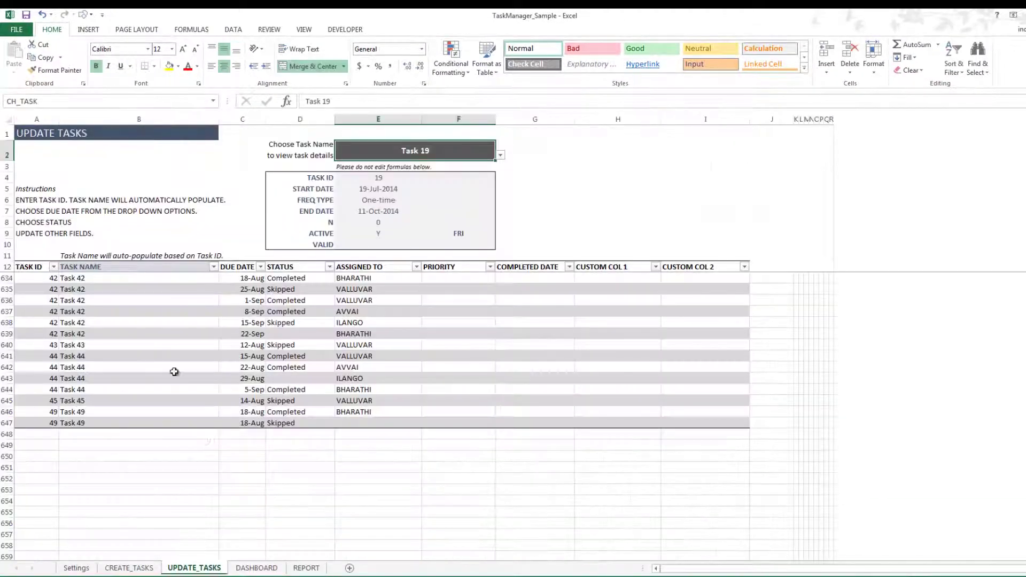
click(129, 568)
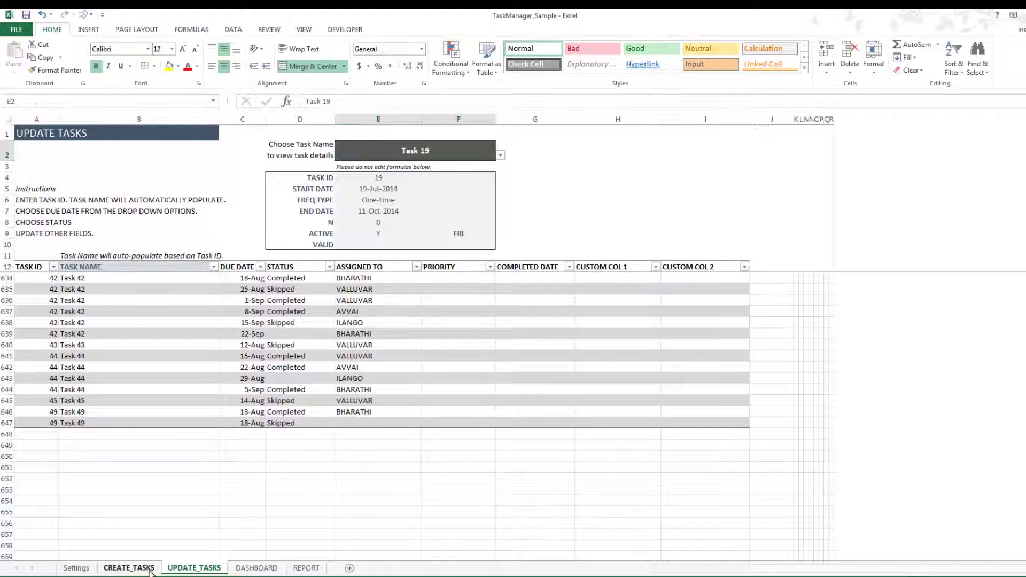
click(307, 568)
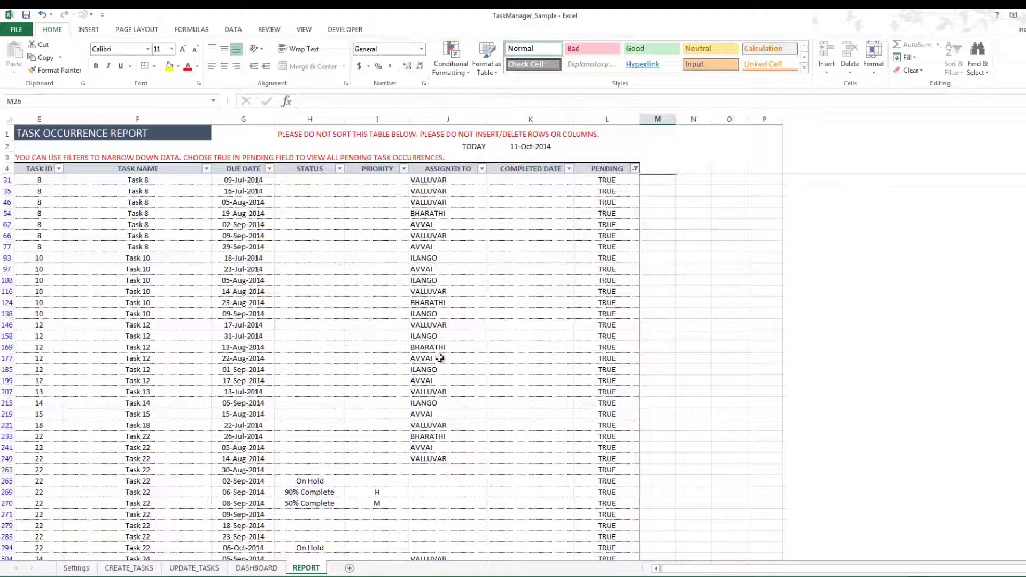
Tour the Settings, CREATE_TASKS, UPDATE_TASKS, DASHBOARD and REPORT sheets, ending on Settings.
click(76, 568)
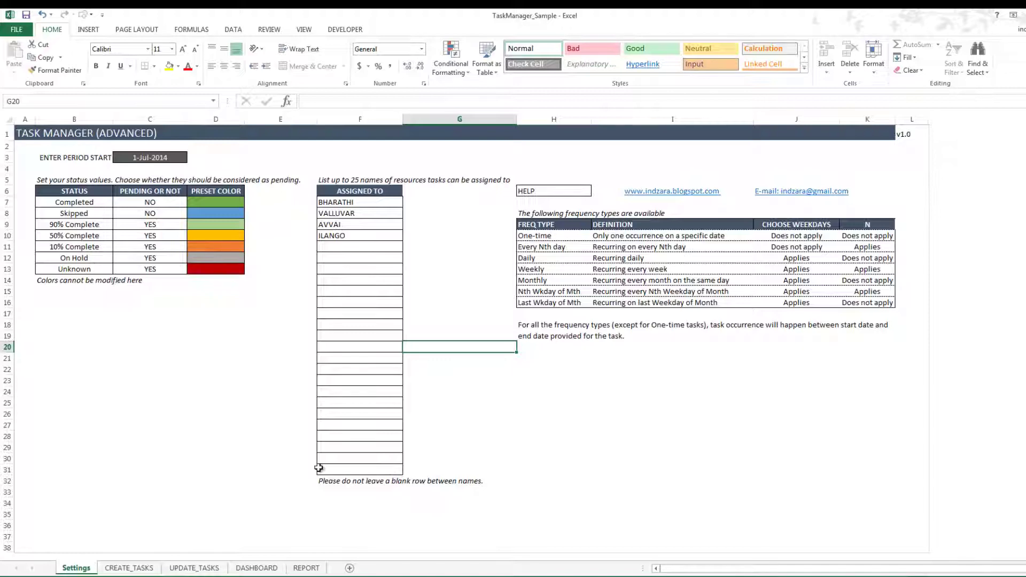
click(131, 568)
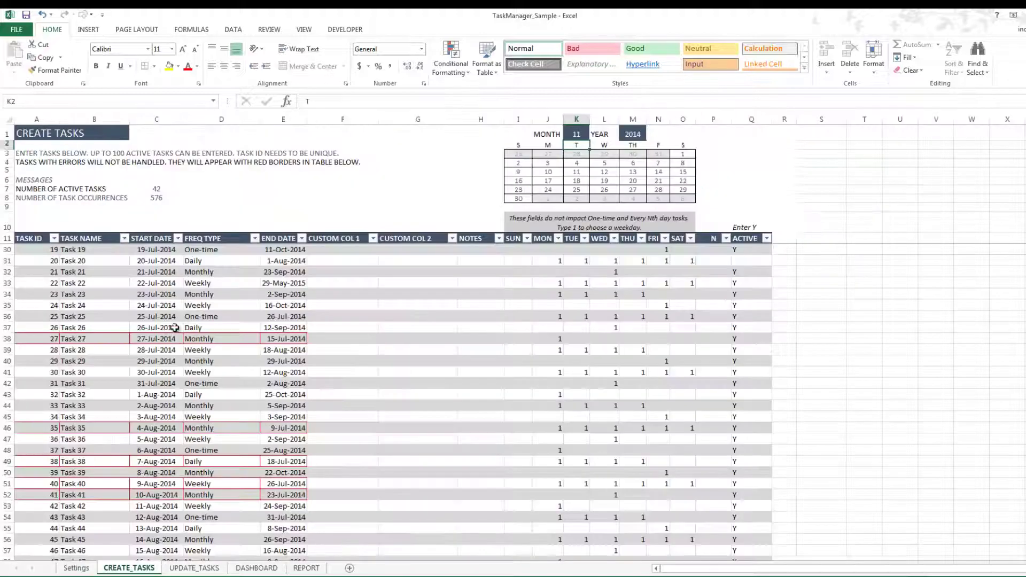
click(216, 569)
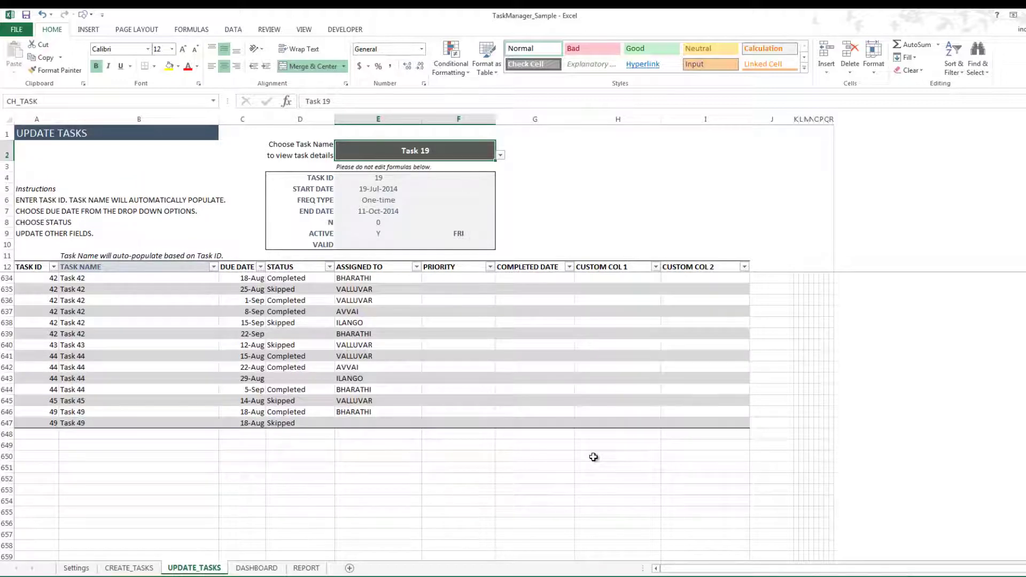
click(257, 569)
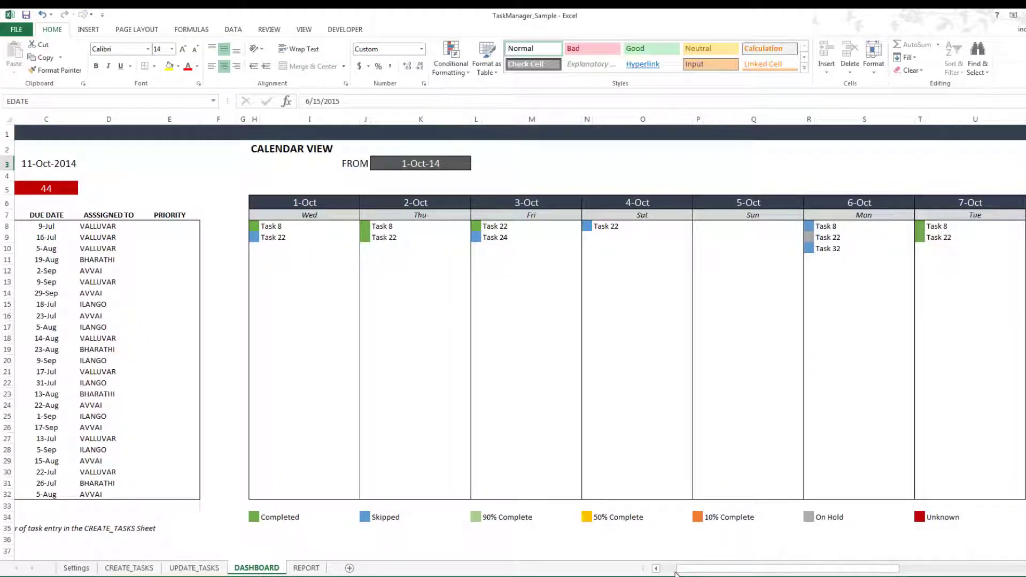
drag(676, 573, 661, 573)
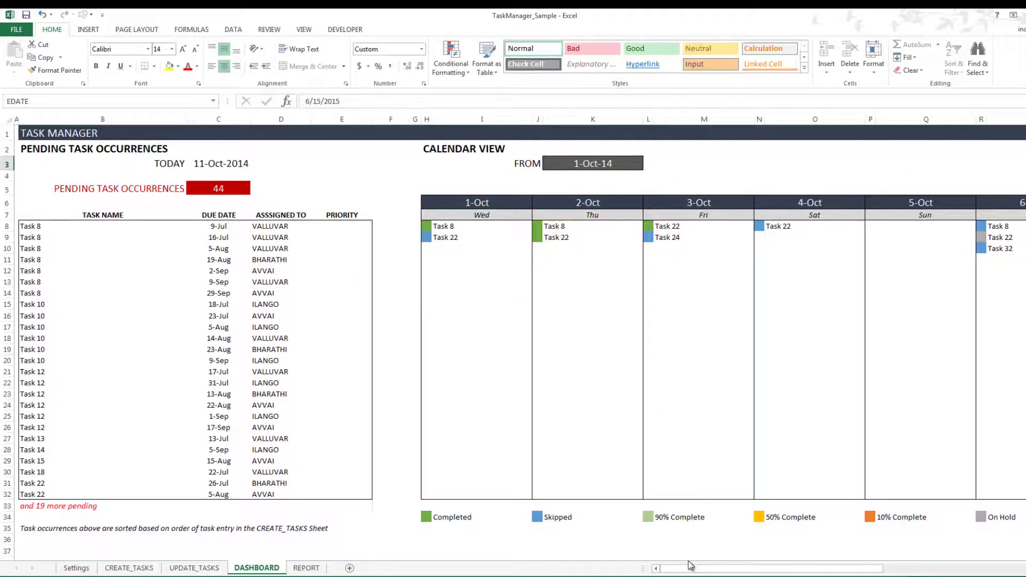
drag(691, 566, 749, 569)
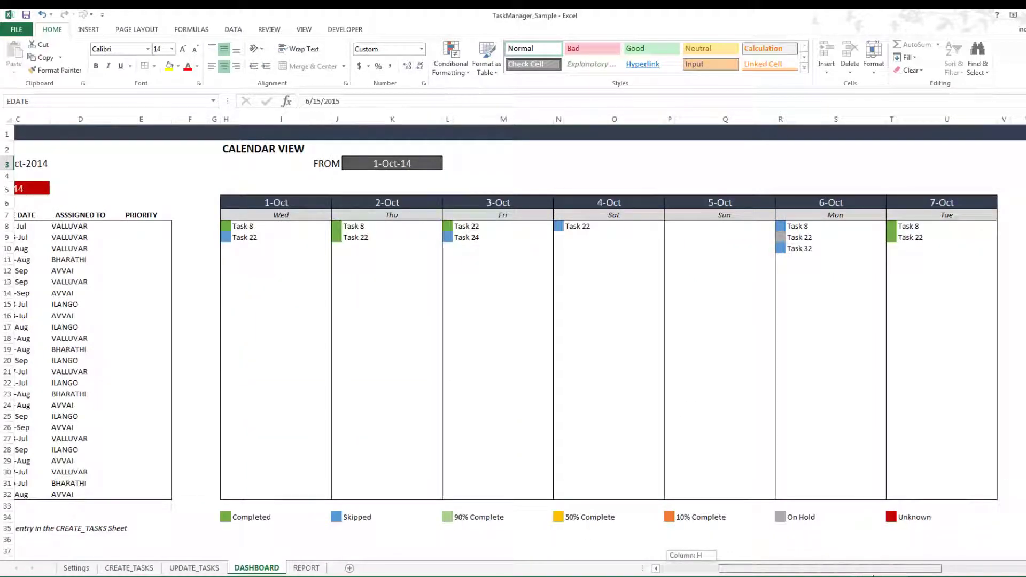
drag(874, 575, 895, 574)
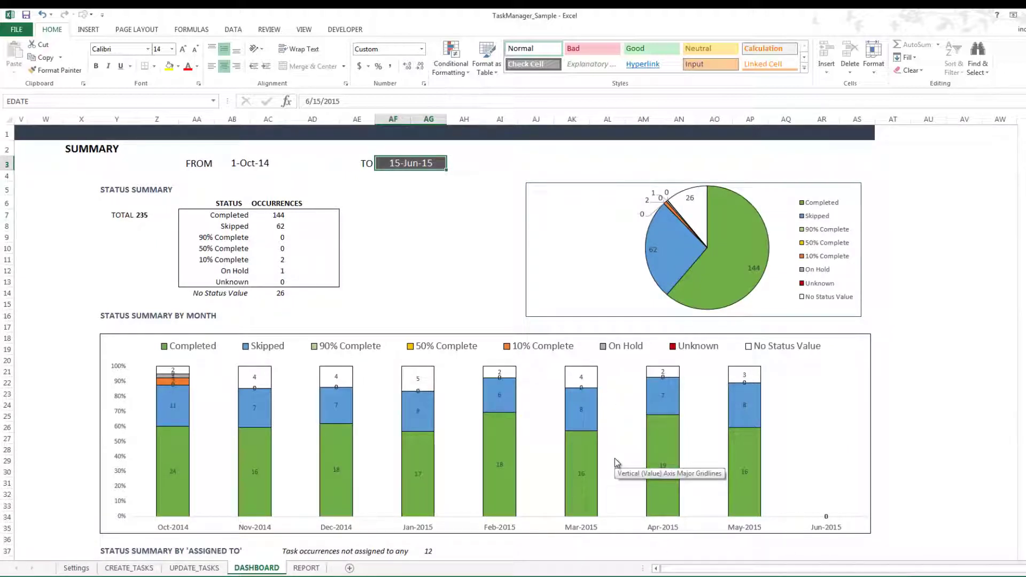
click(305, 567)
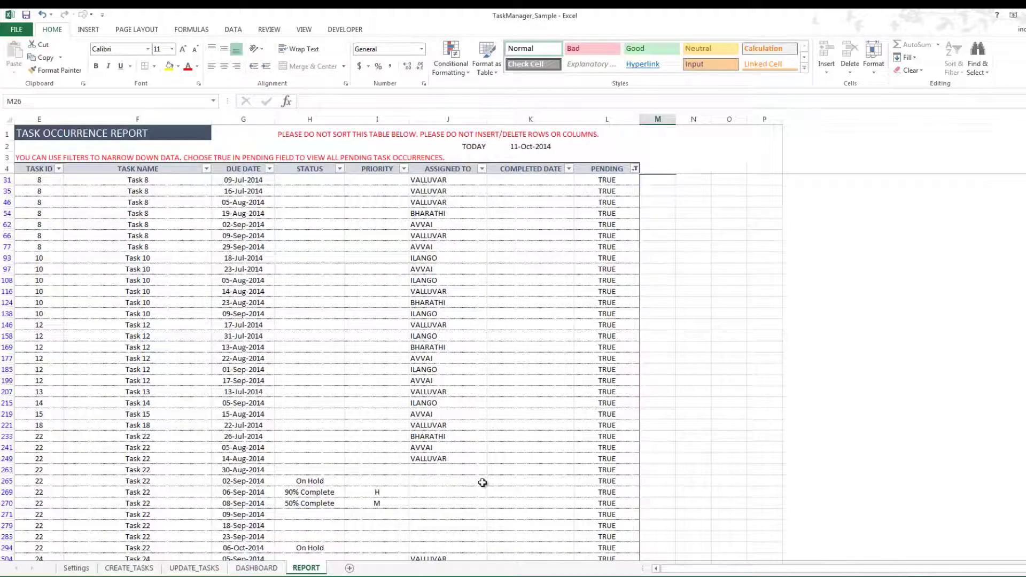
click(76, 568)
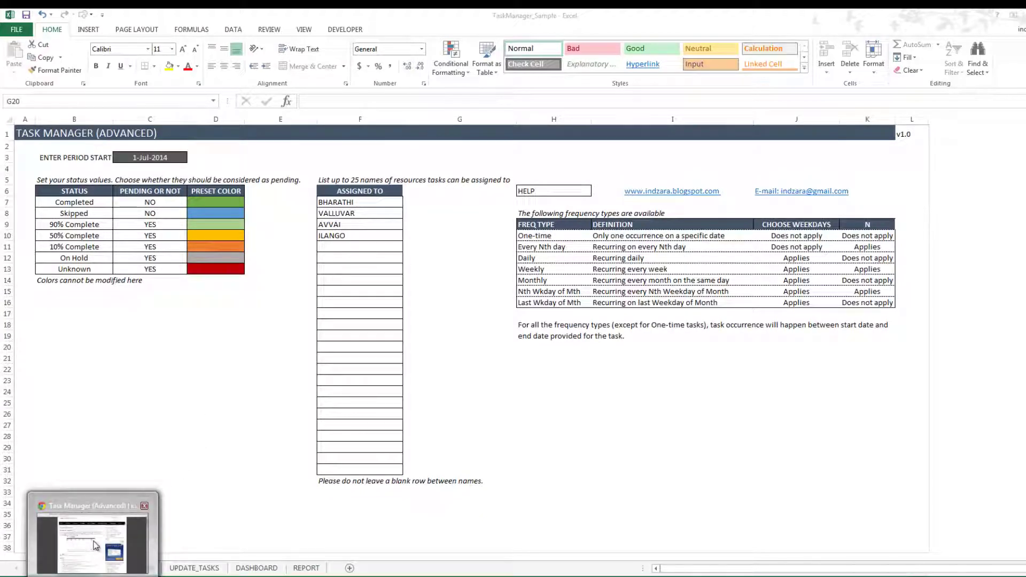
Return to the indzara blog post for the Task Manager (Advanced) template in Chrome.
click(96, 541)
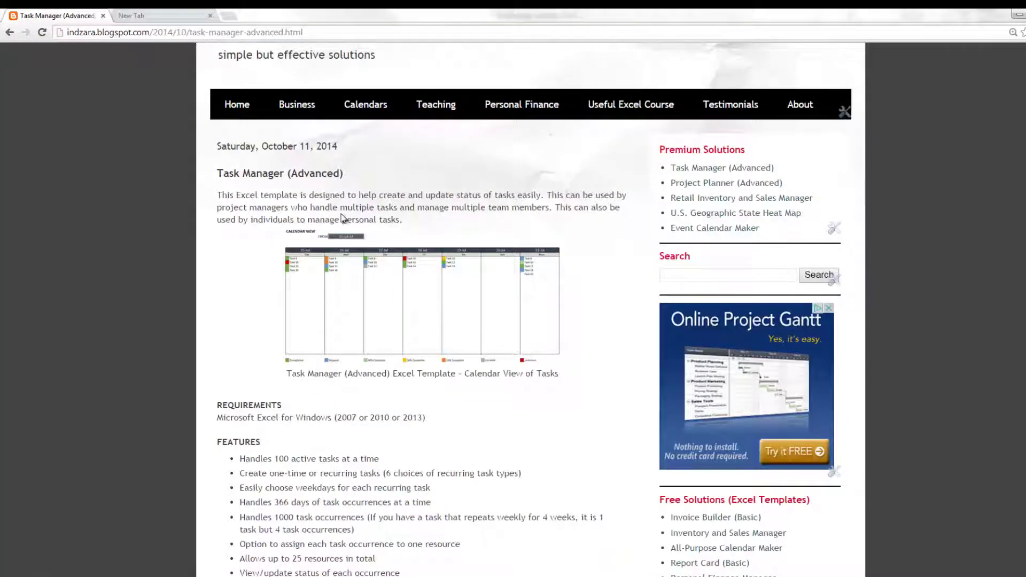